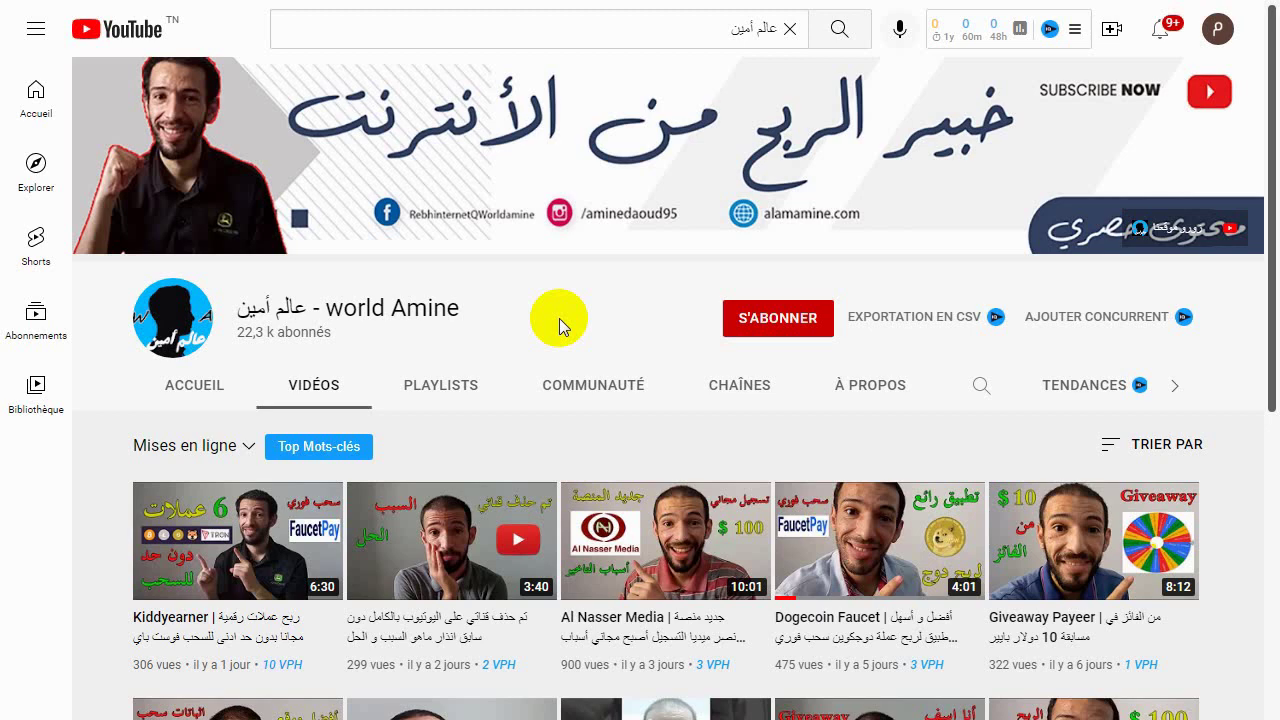
- Subscribe to the world Amine channel and set its notifications to all (Toutes)
click(799, 325)
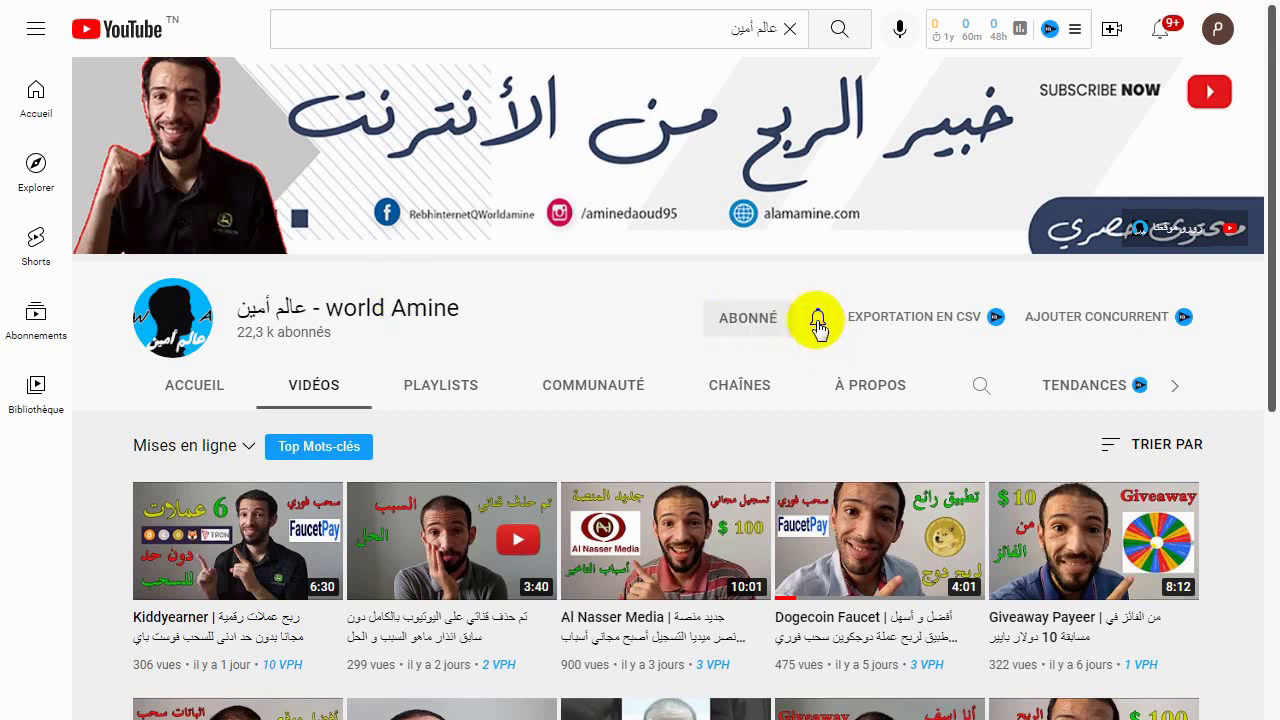
click(818, 322)
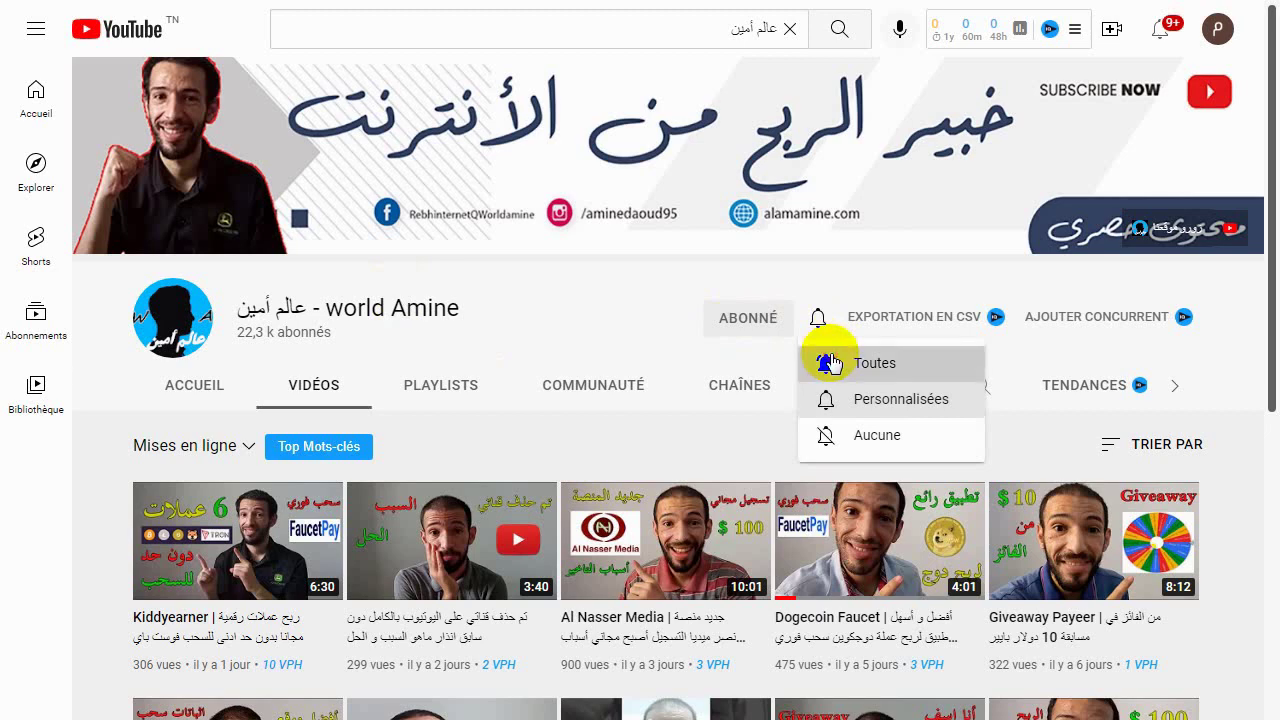
click(826, 363)
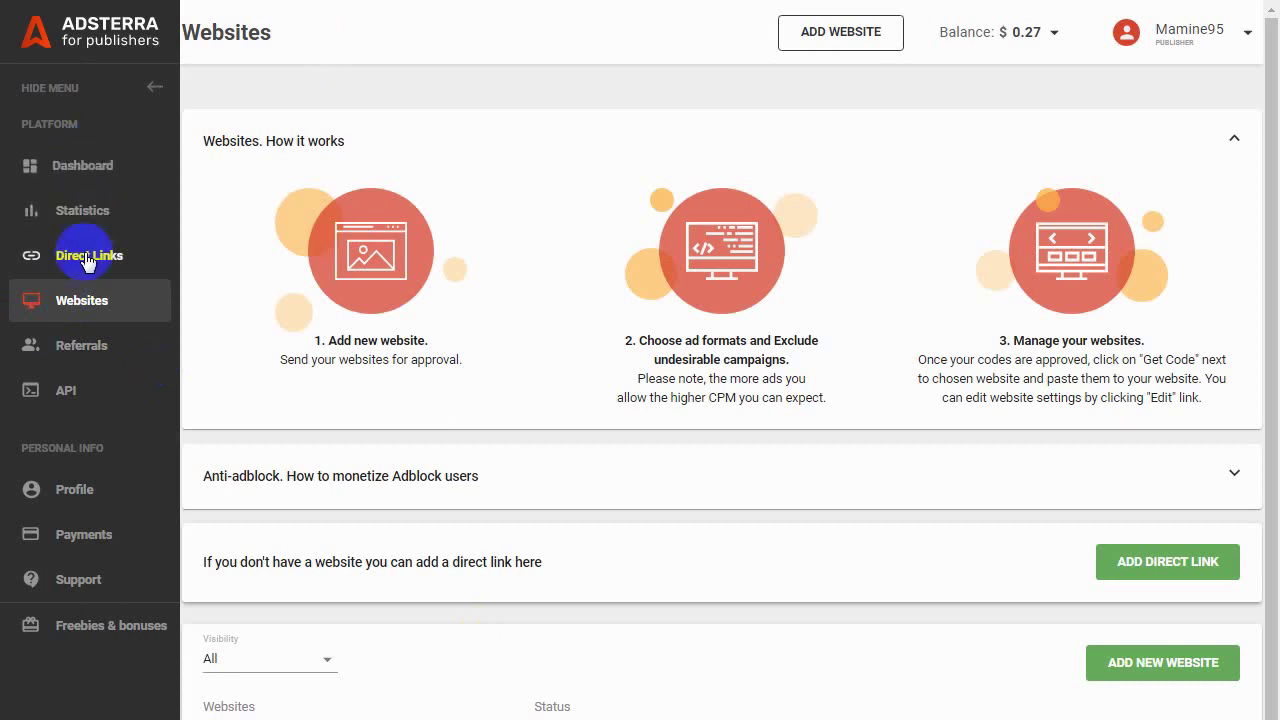
- Open the publisher account's payments page in Adsterra and review the payment rules and payout methods
click(68, 542)
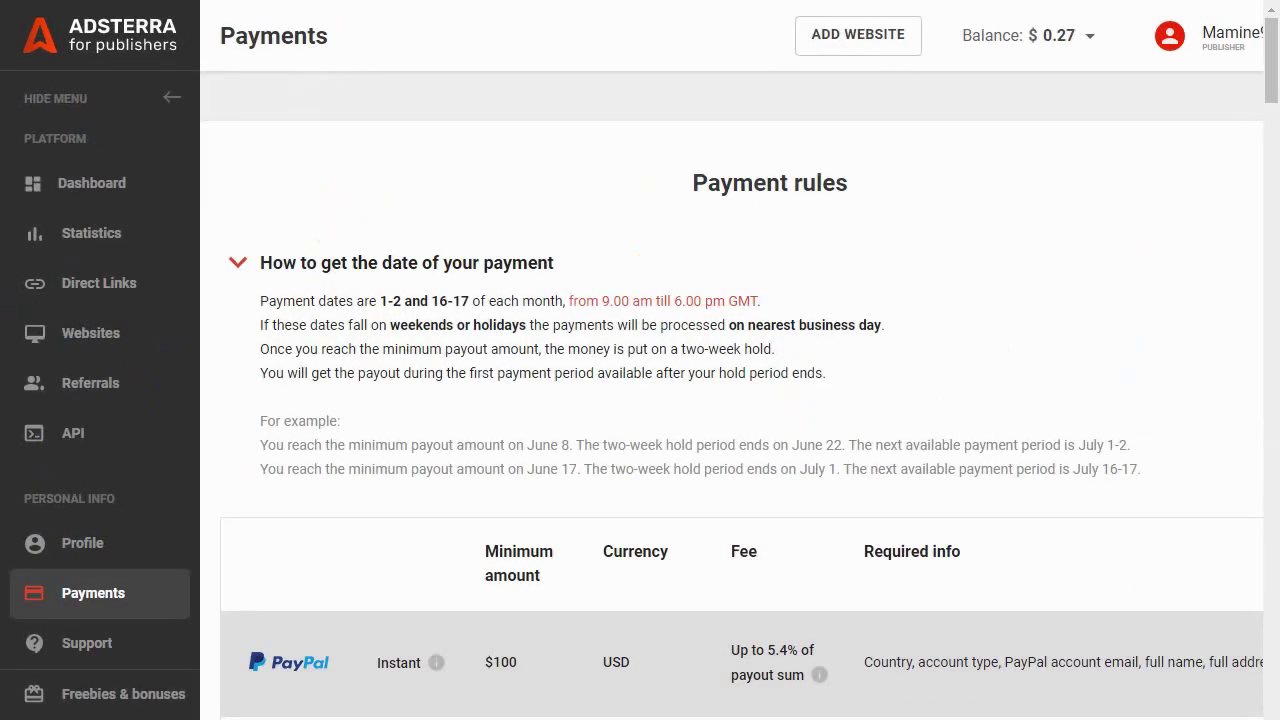
drag(1267, 29, 1267, 168)
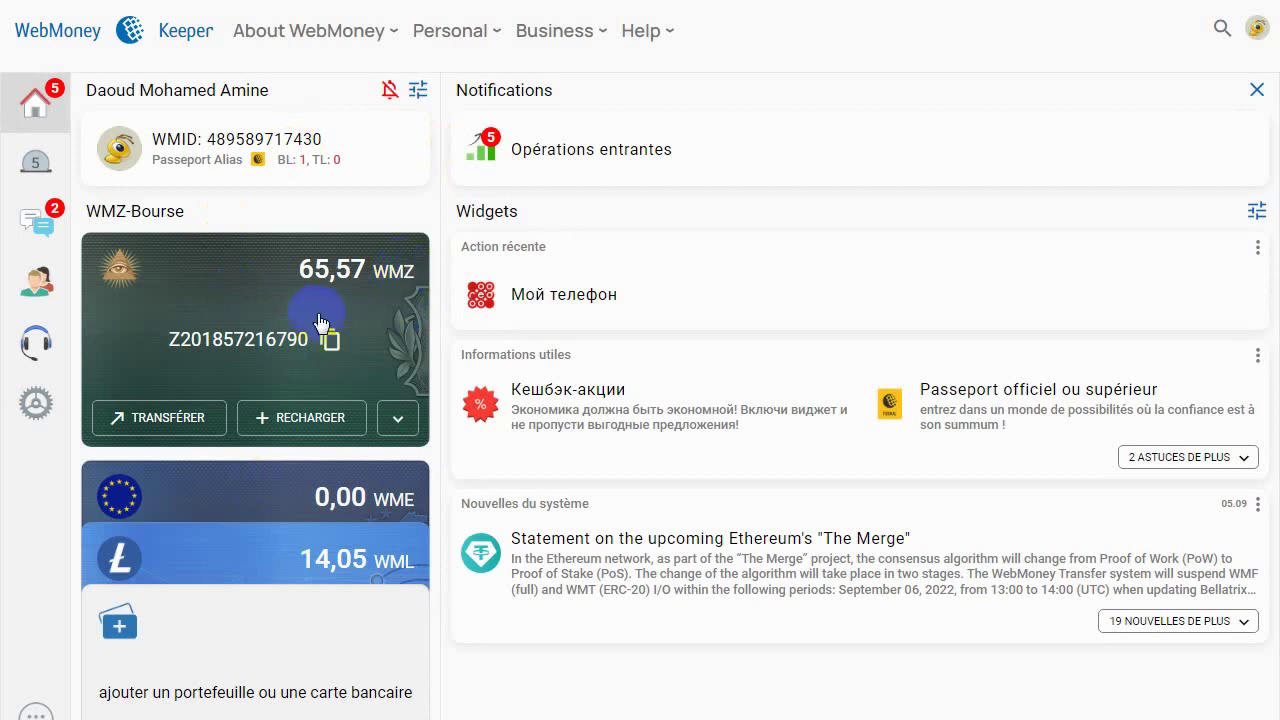
- View the list of incoming operations in WebMoney Keeper and close it
click(512, 163)
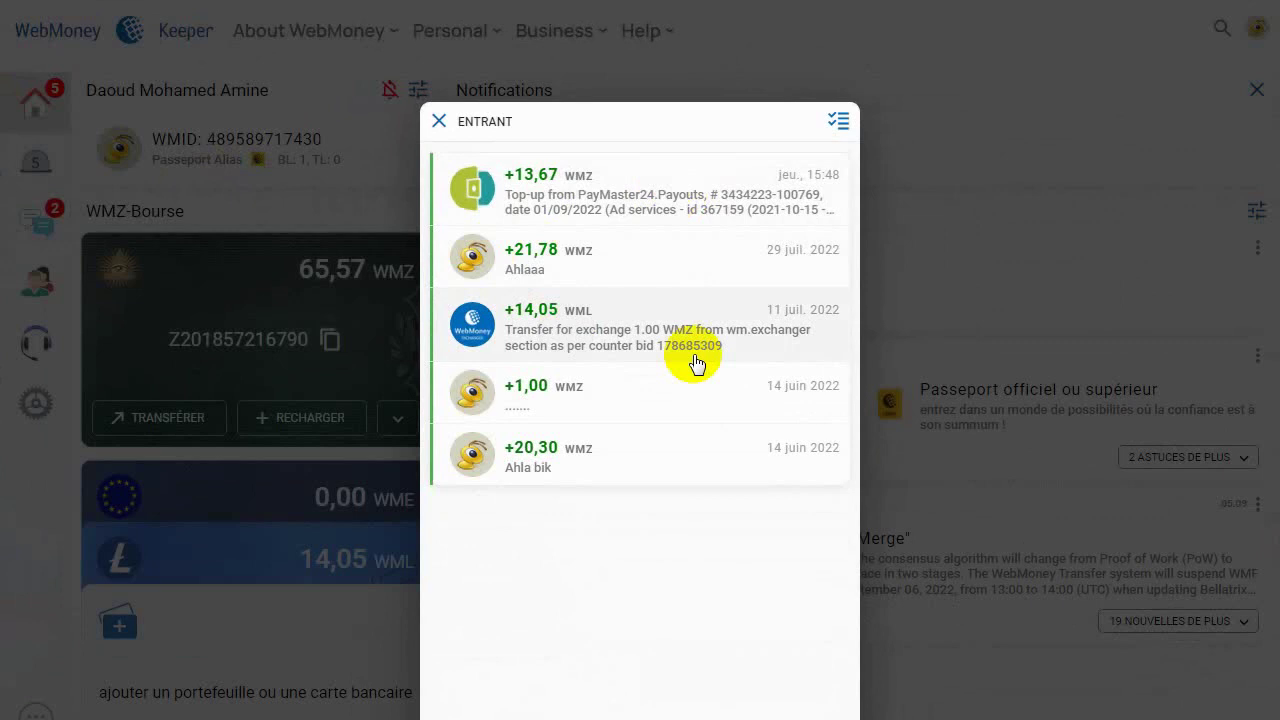
click(439, 121)
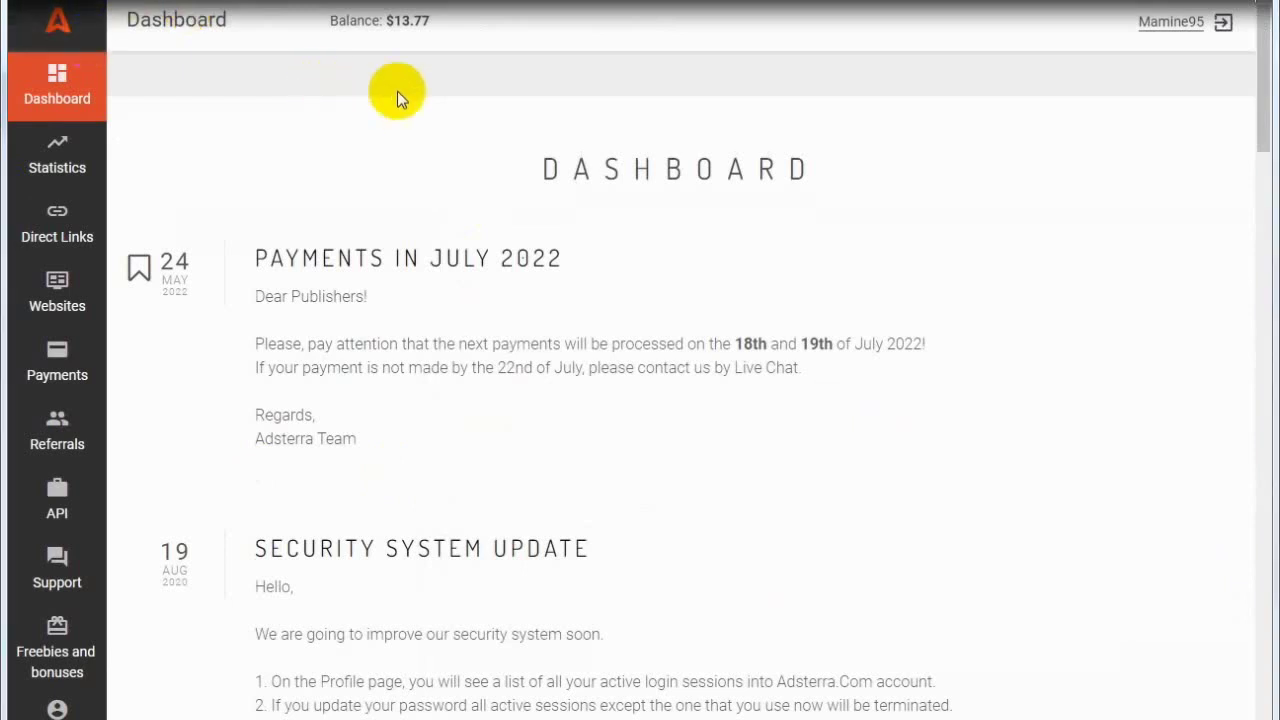
- Read the account balance and the July 2022 payments notice on the Adsterra dashboard, highlighting the payment dates
mouse_move(312, 12)
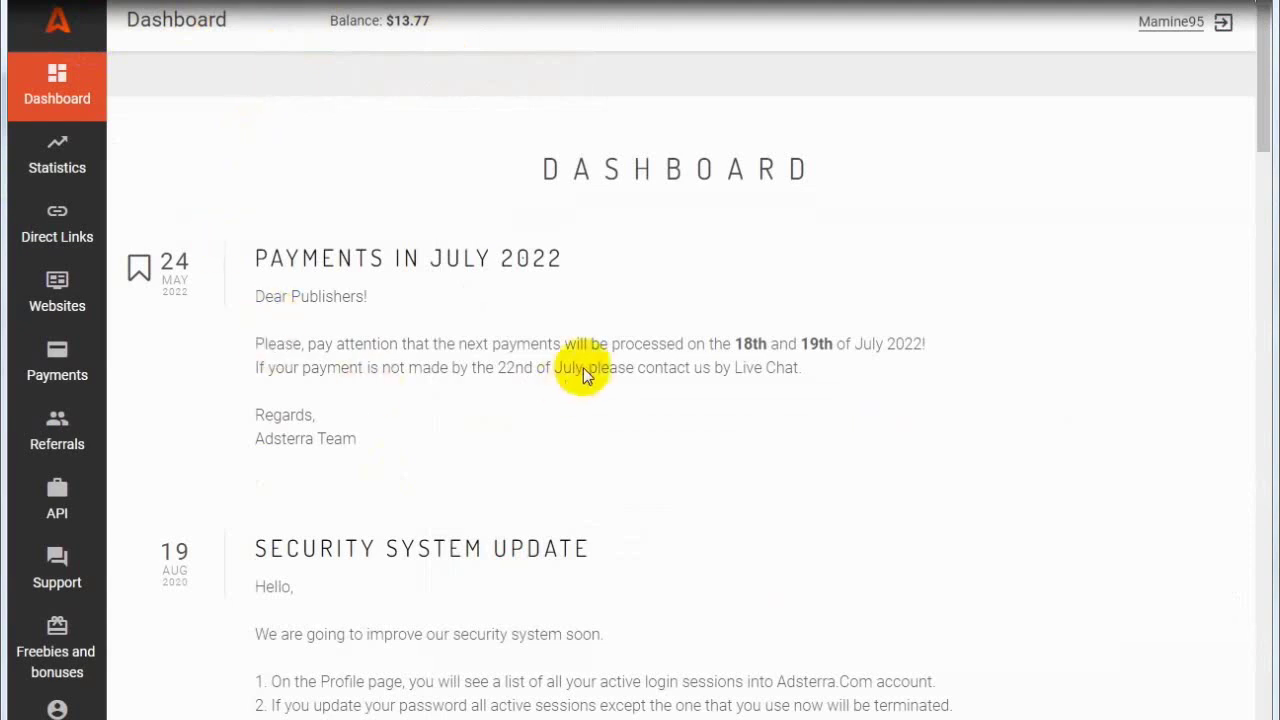
drag(252, 262, 529, 258)
drag(736, 344, 774, 333)
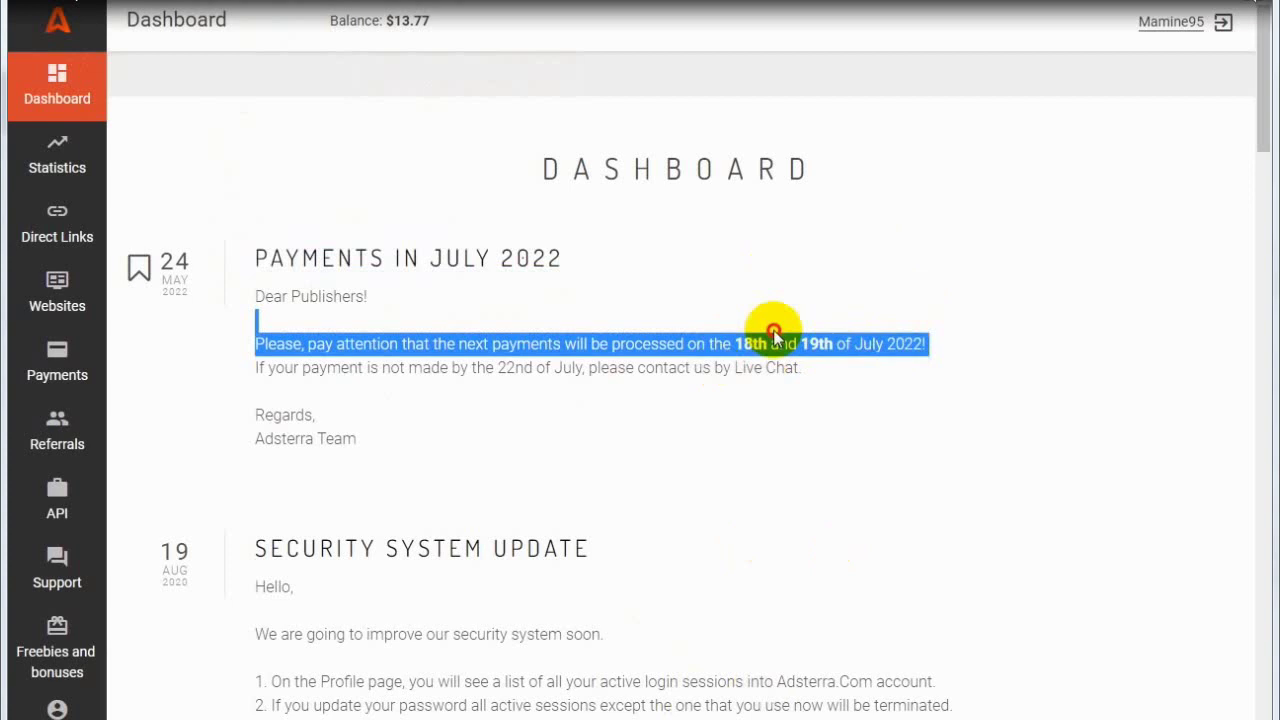
drag(773, 332, 739, 349)
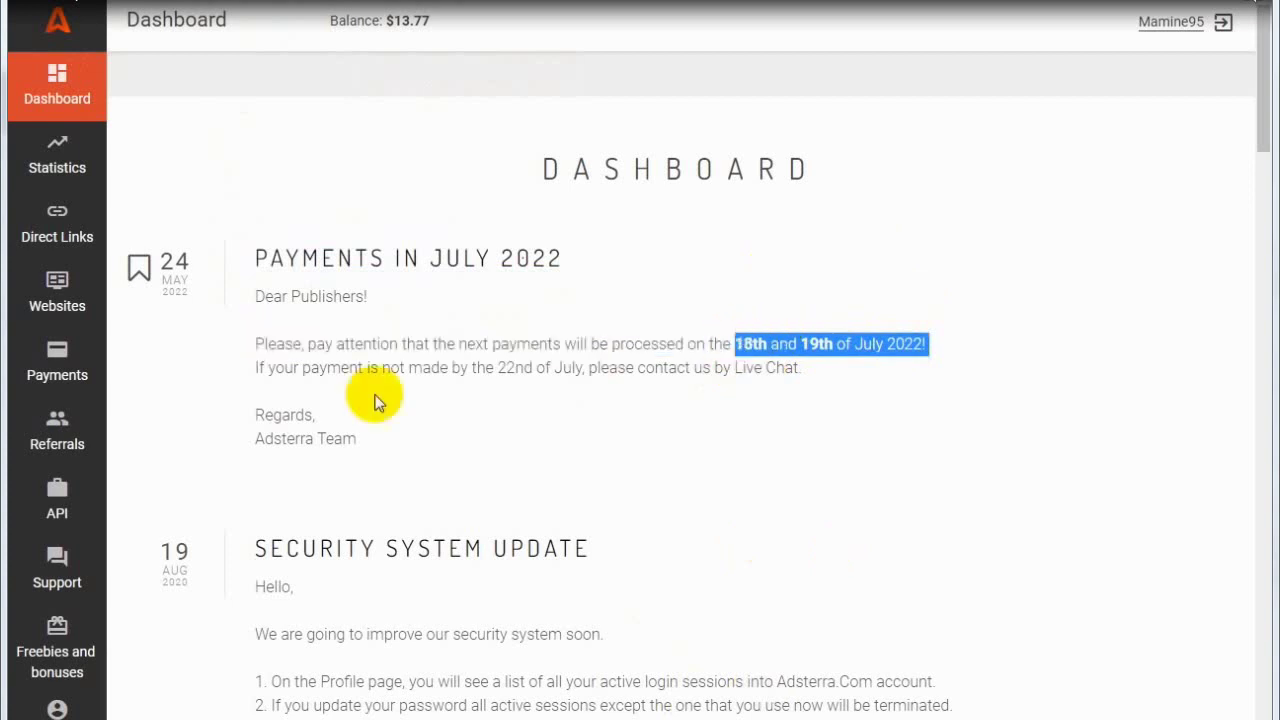
- Examine the Adsterra payment rules and the minimum amounts, currencies and fees of the payout methods
click(40, 374)
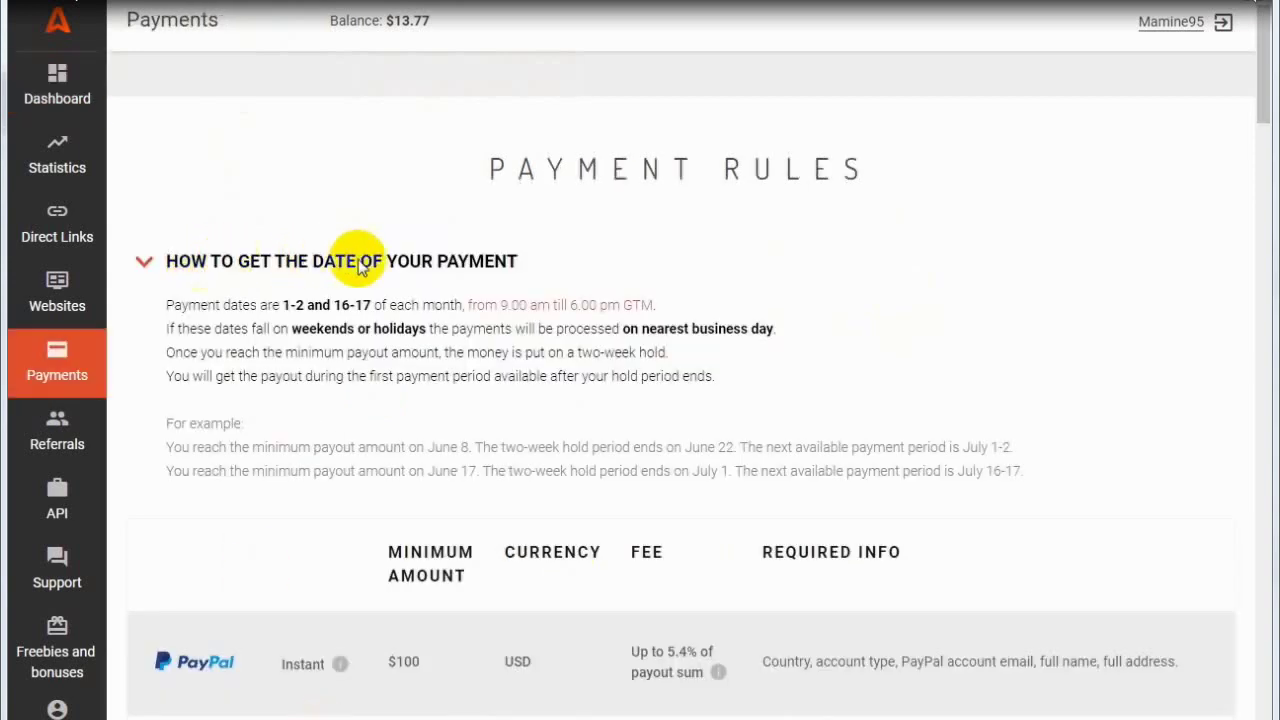
click(1262, 177)
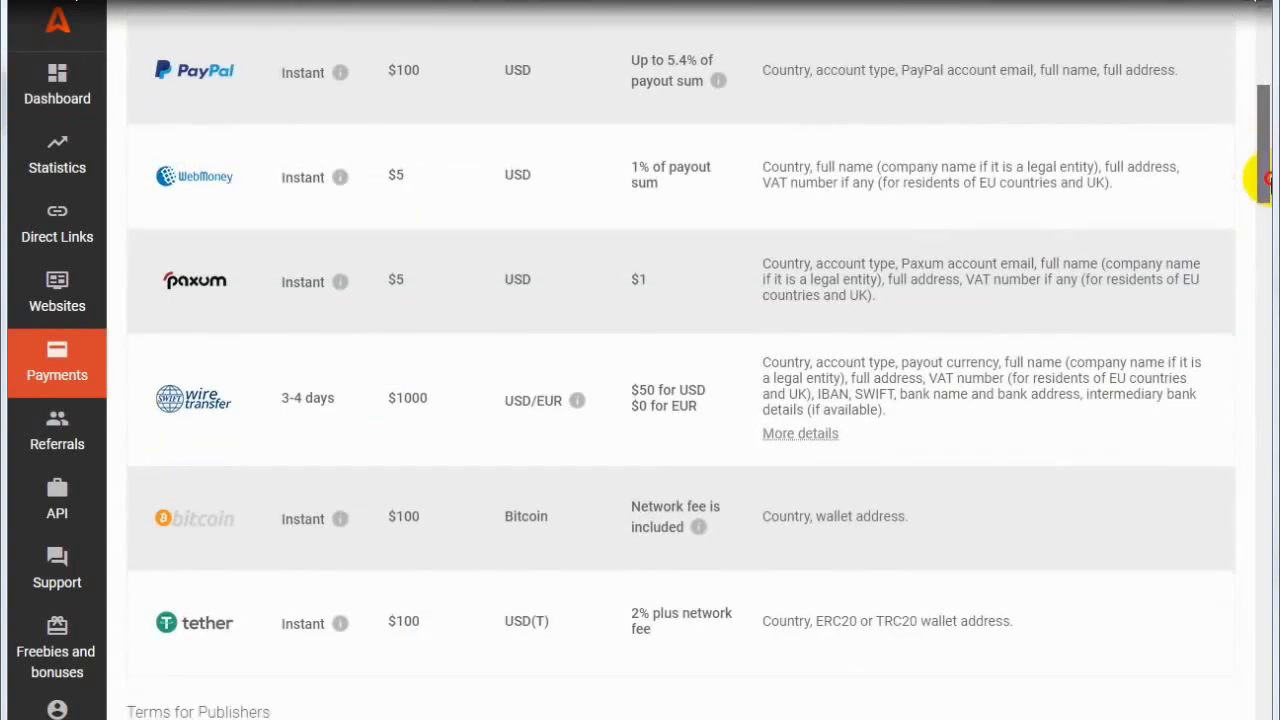
drag(1262, 177, 1237, 170)
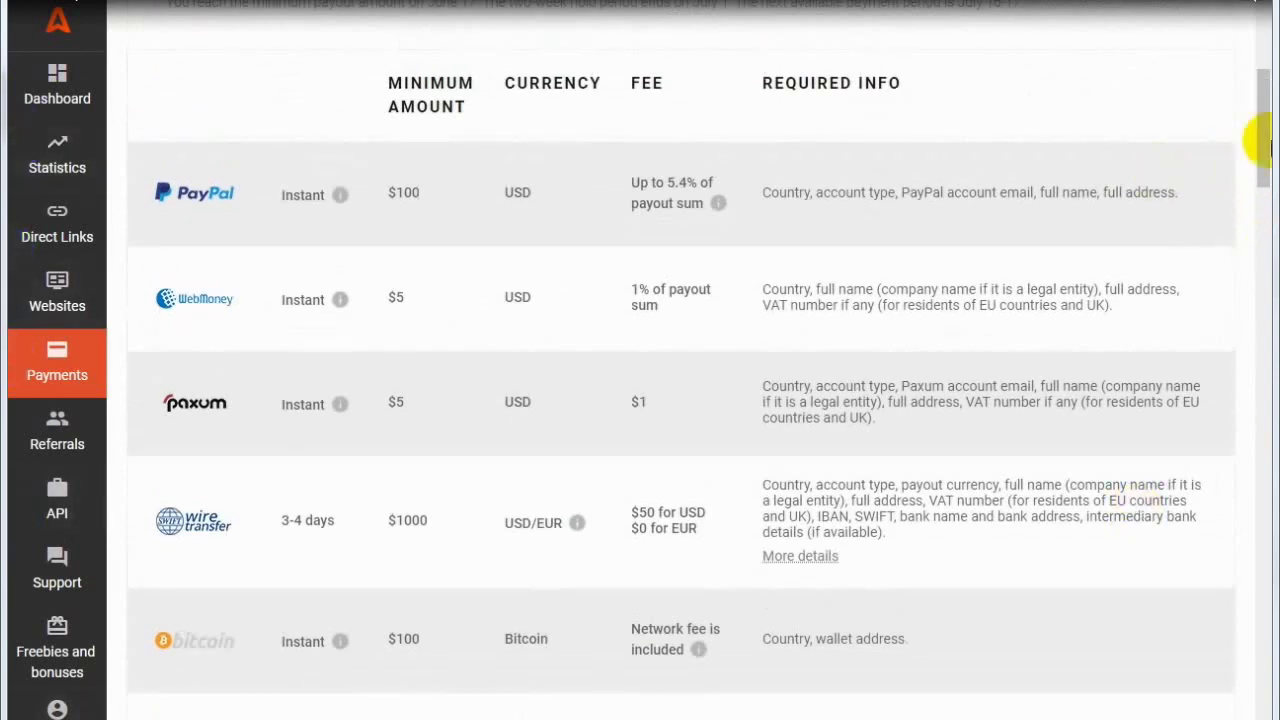
scroll(1230, 170, down, 1)
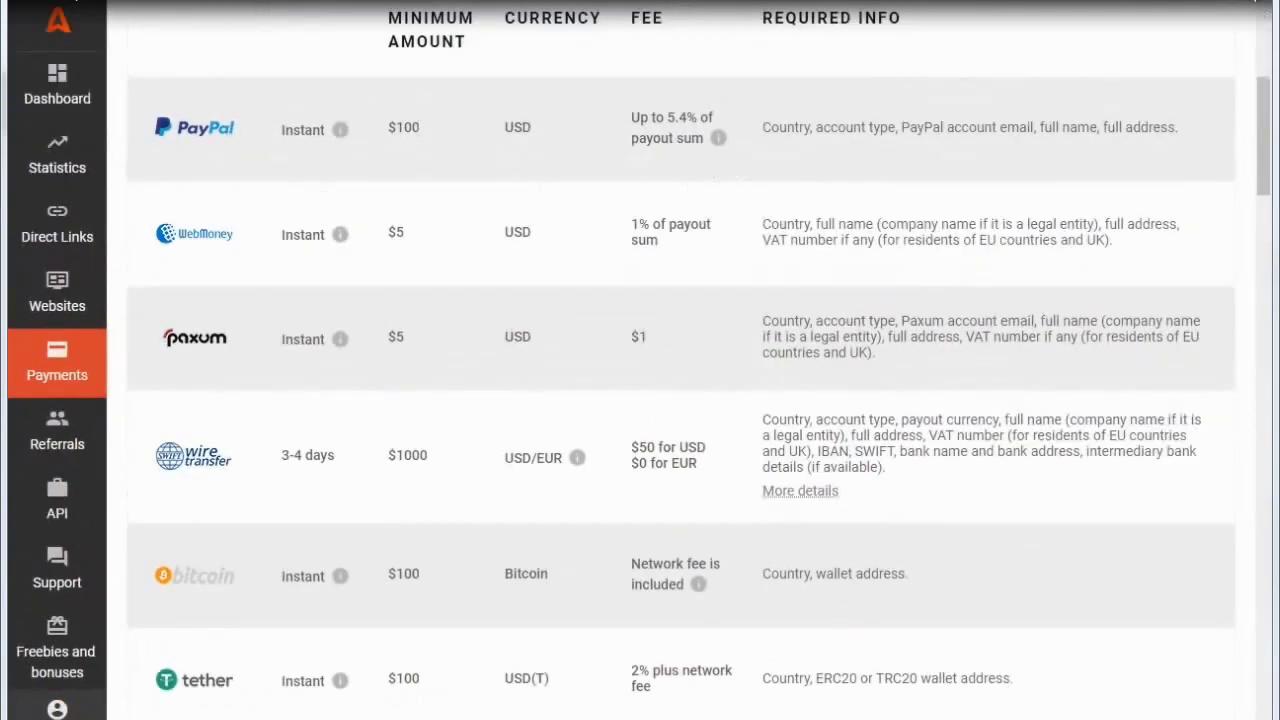
- Open the personal information form in the profile and set the country to Tunisia and the currency to USD
click(57, 708)
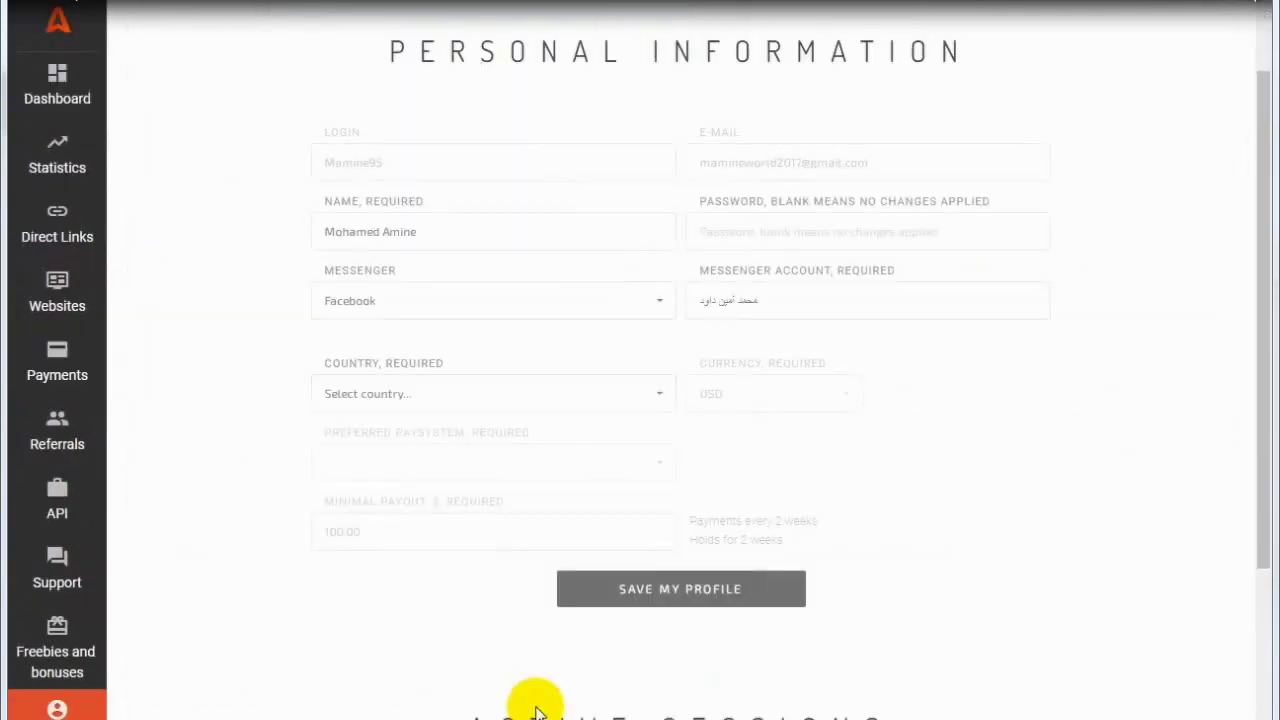
click(655, 404)
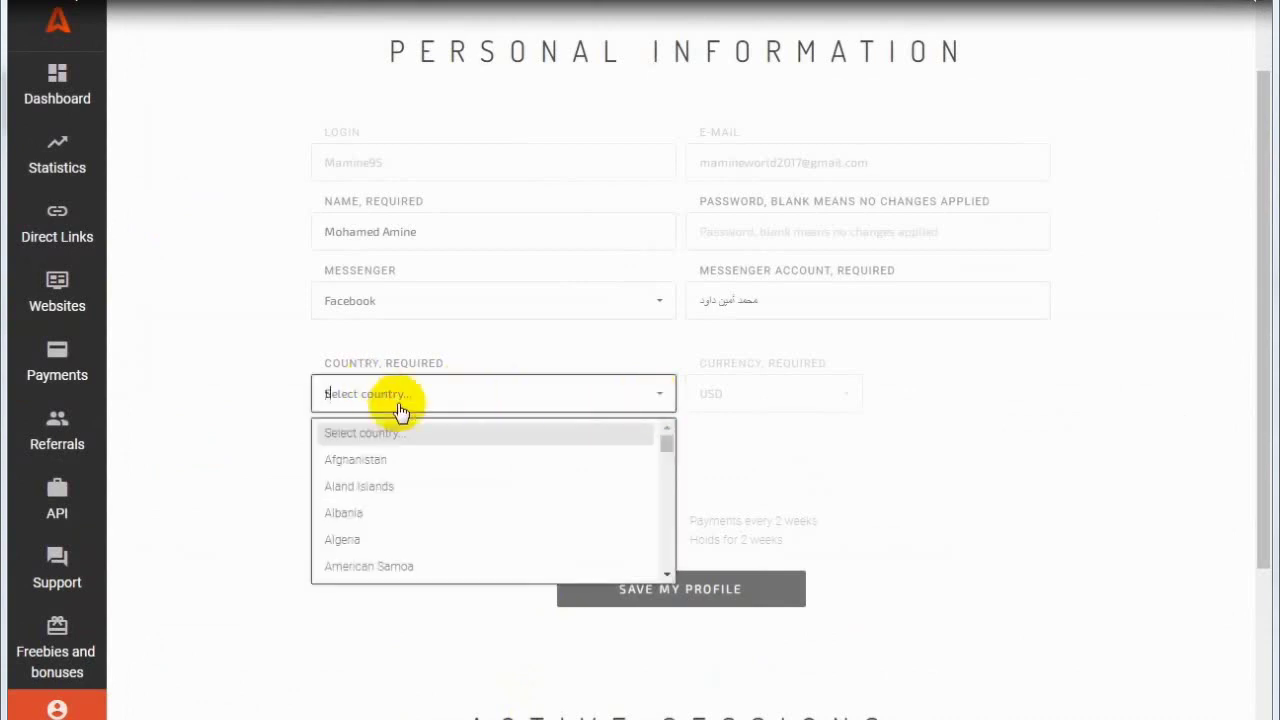
text(tu)
click(374, 432)
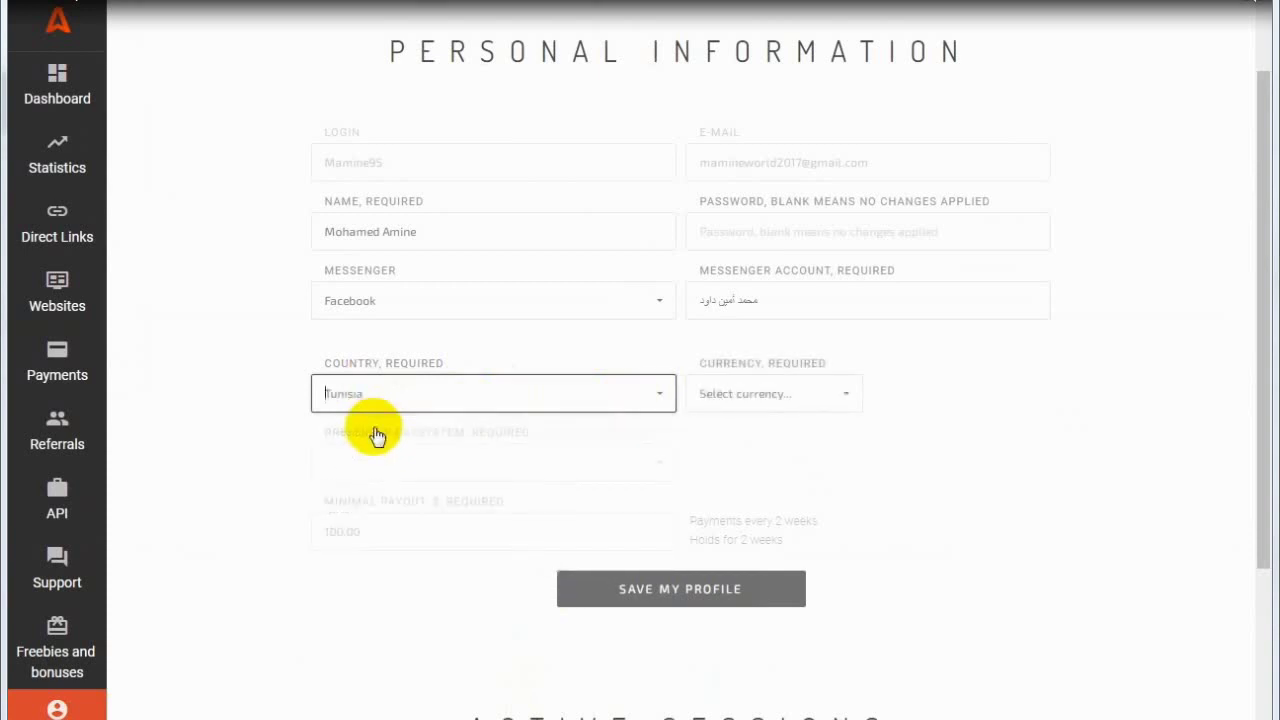
click(806, 405)
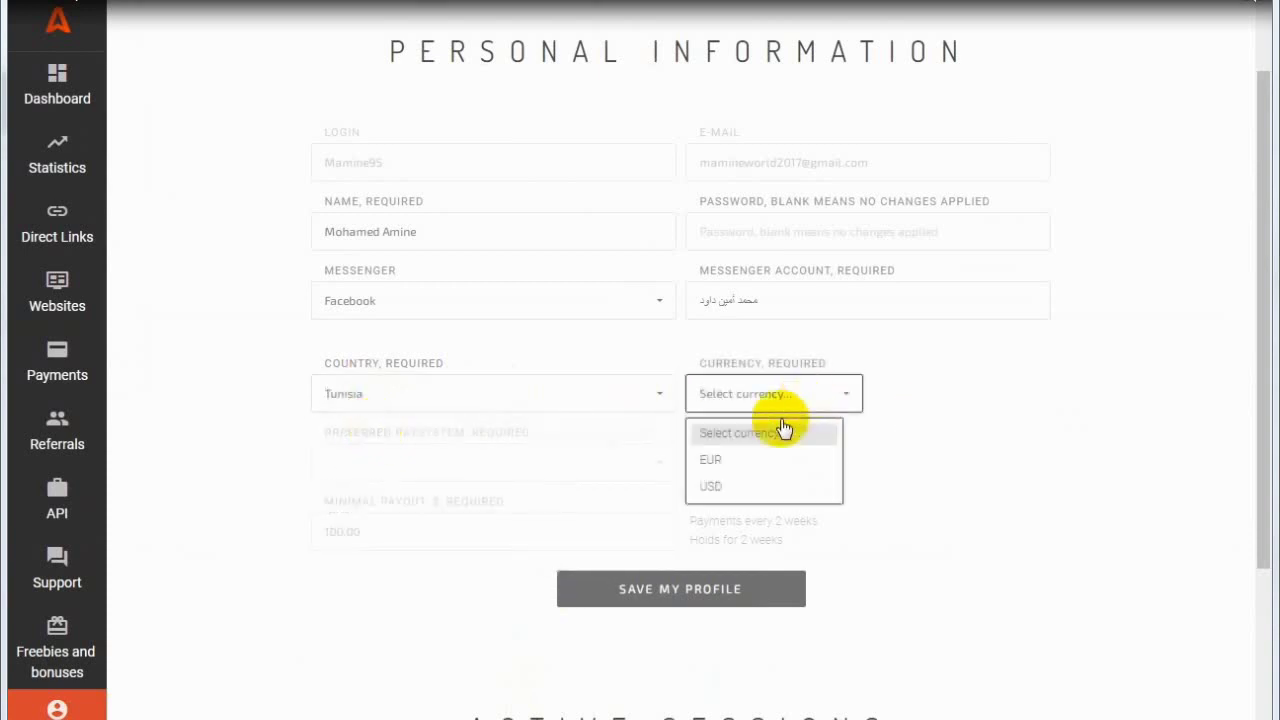
click(712, 487)
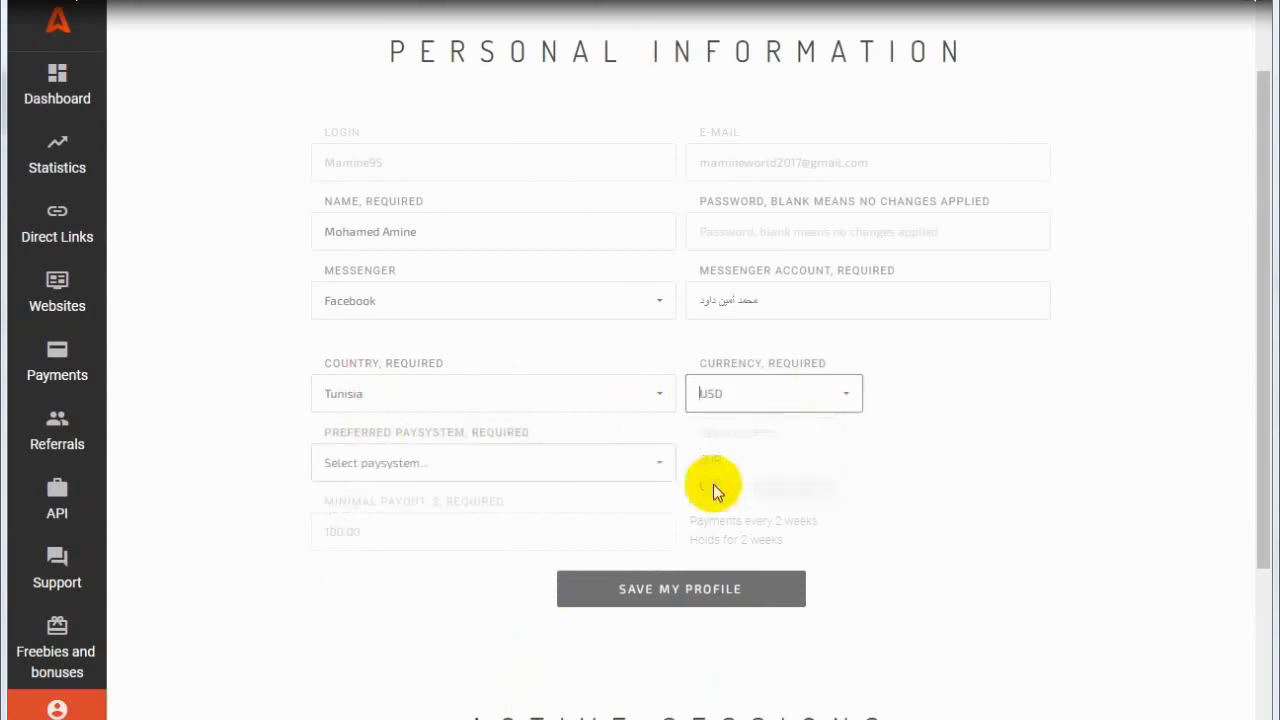
- Configure the payout details with Webmoney ($5.00) as preferred paysystem, Individual account type and a minimal payout of 13
click(640, 472)
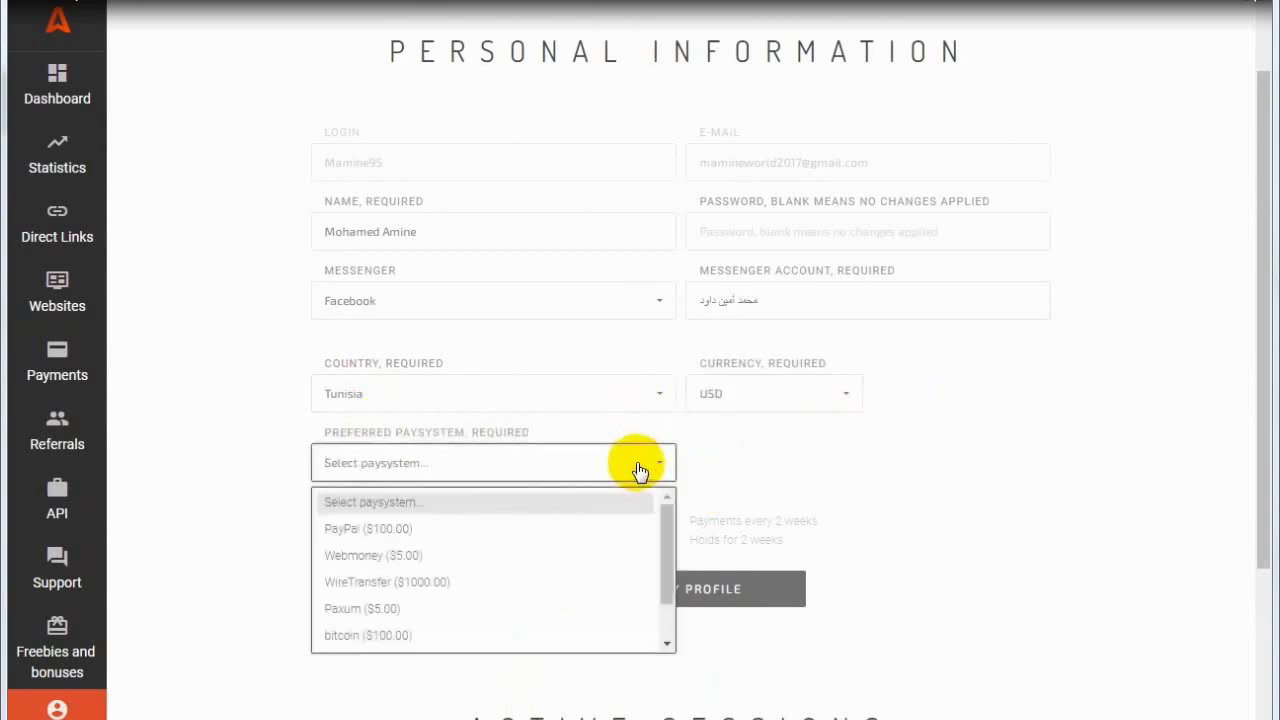
click(357, 562)
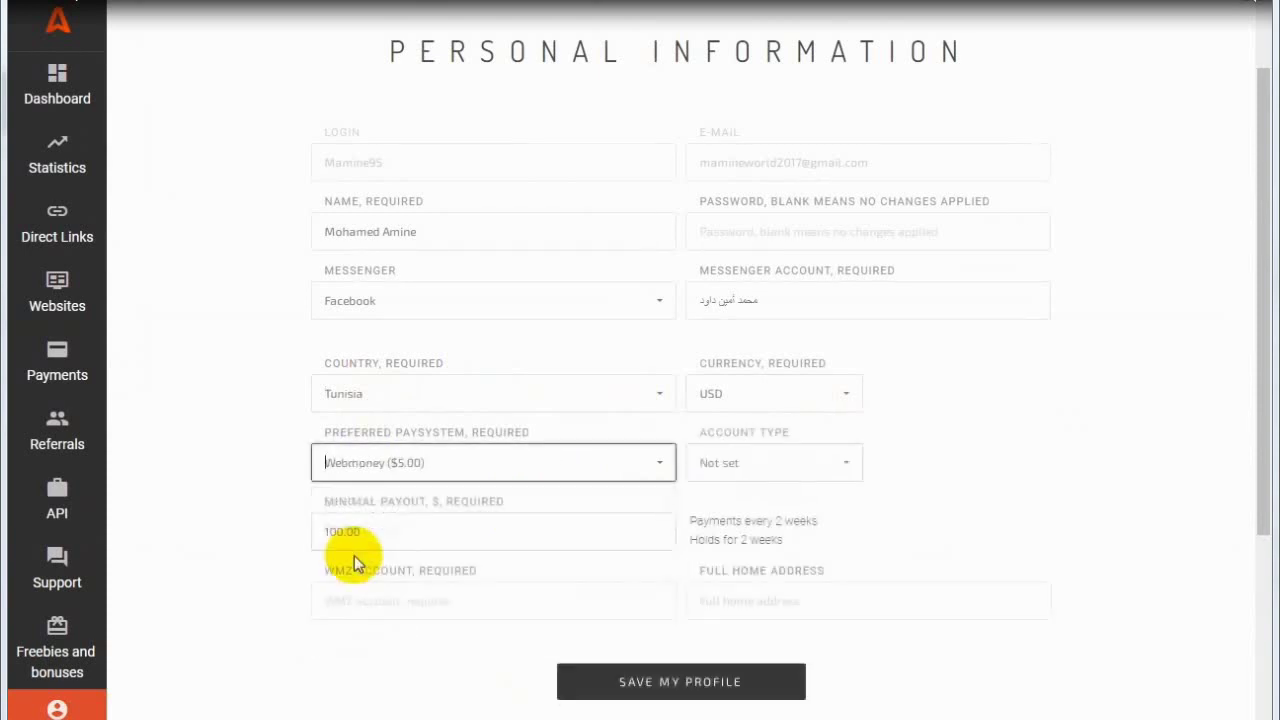
click(821, 465)
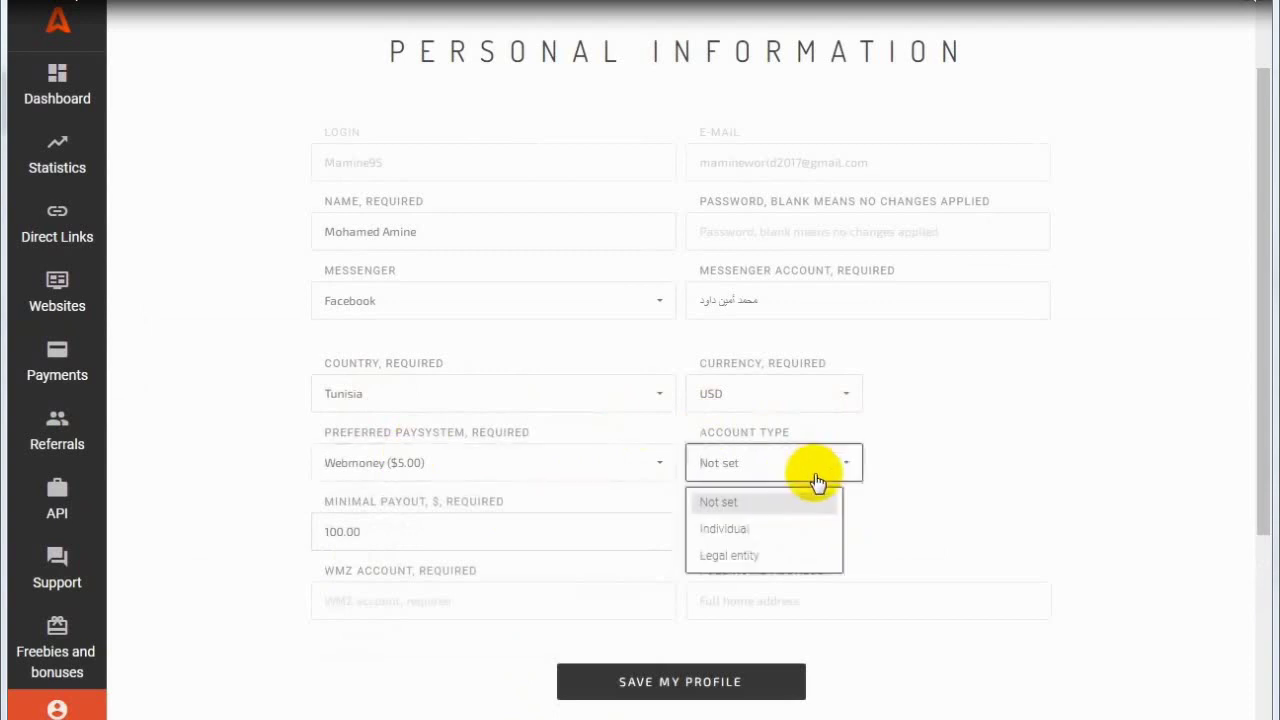
click(723, 532)
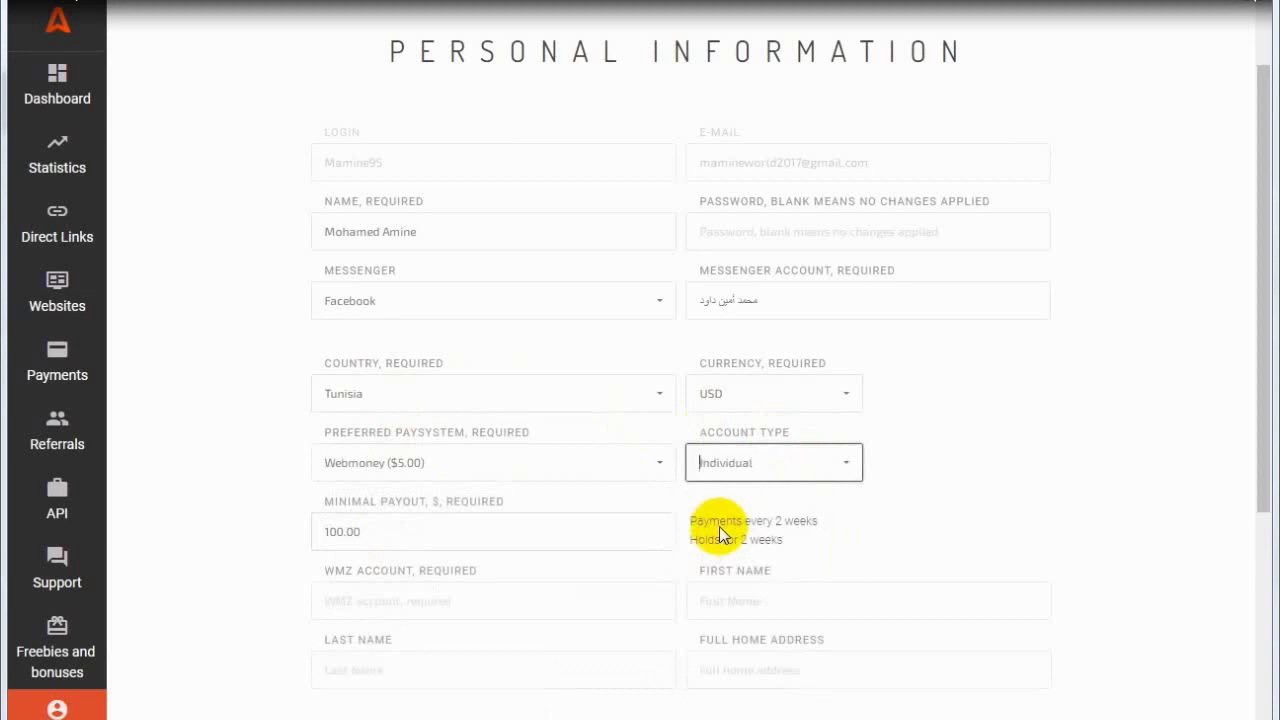
double_click(363, 541)
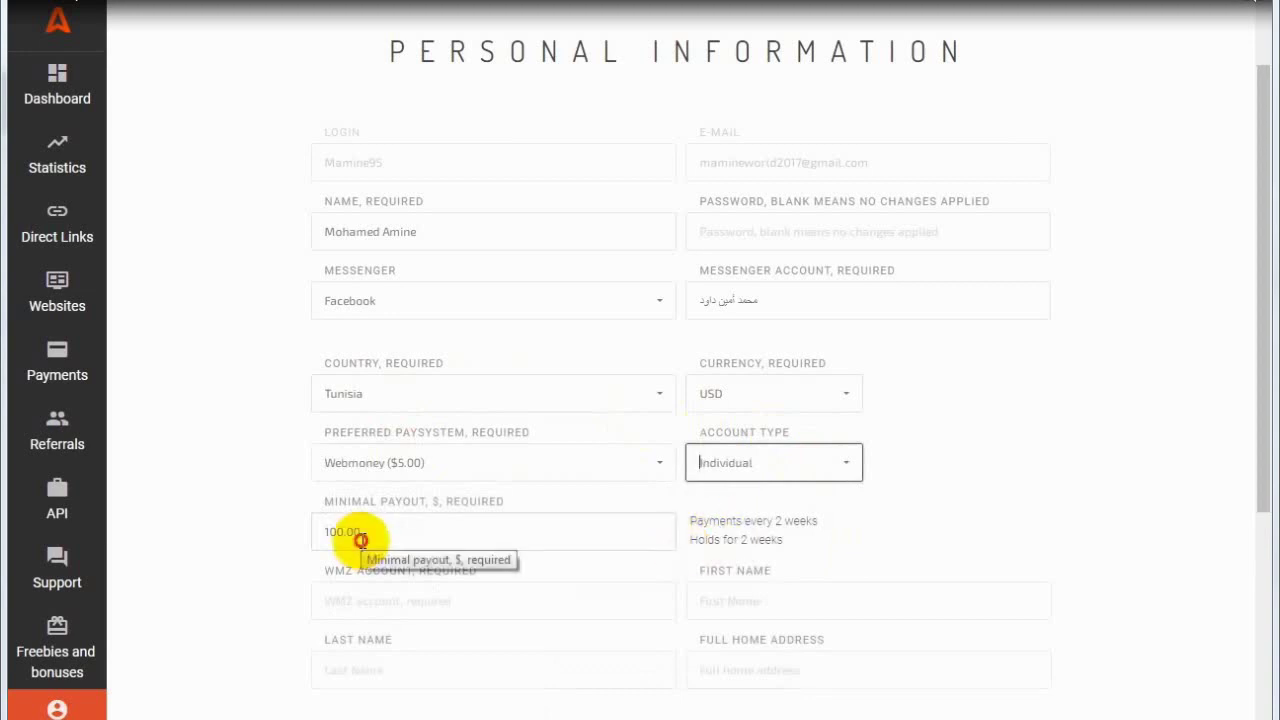
text(13)
- Locate the required WMZ account field, switch to WebMoney Keeper and copy the number of the WMZ wallet
drag(1266, 318, 1266, 455)
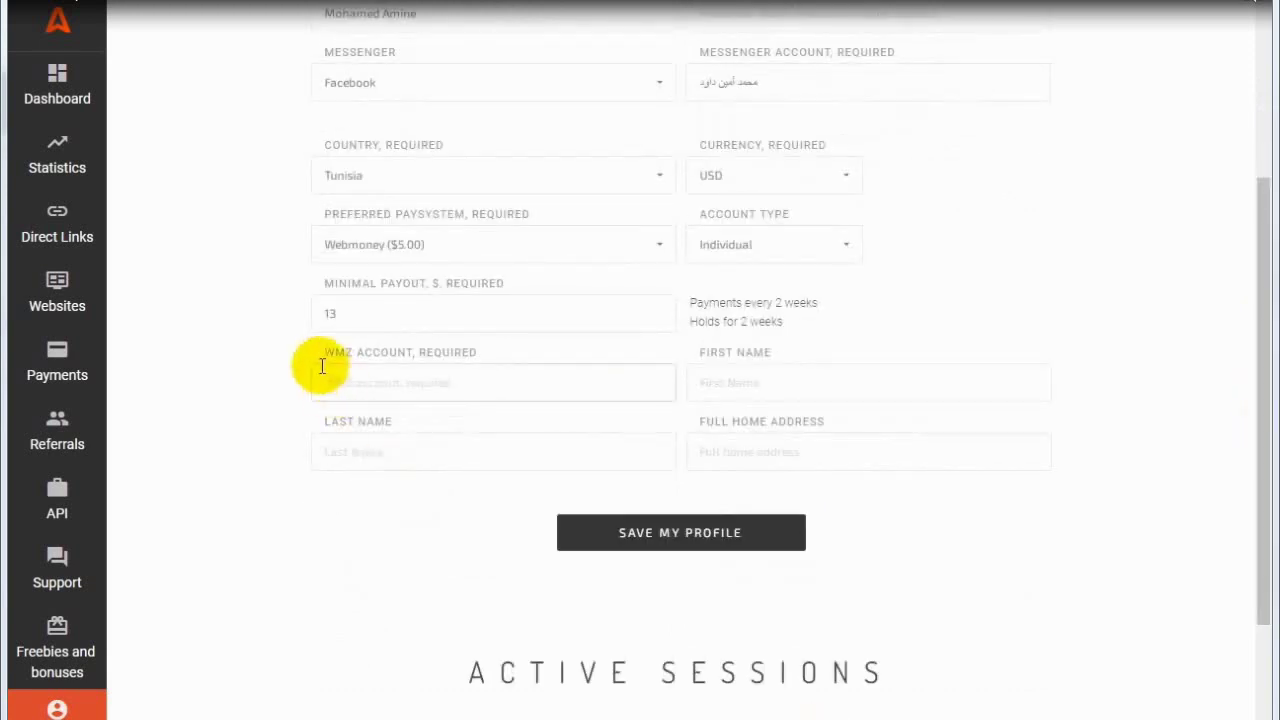
drag(316, 354, 485, 356)
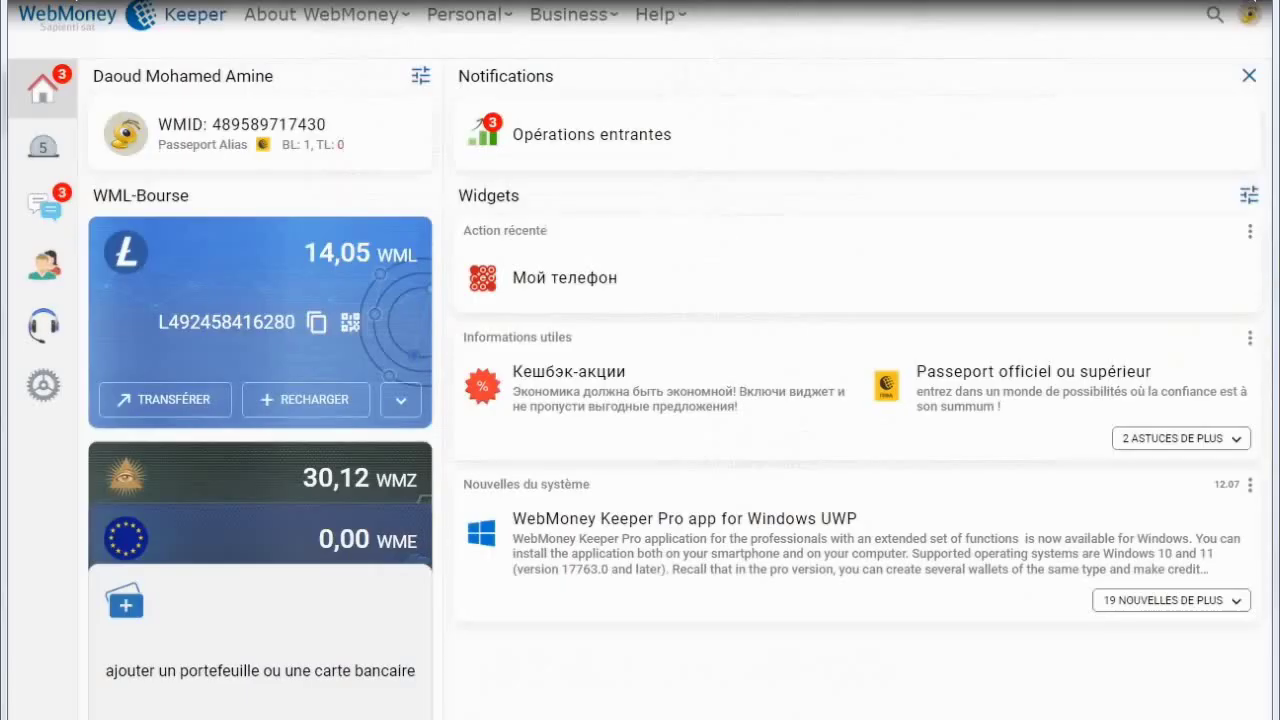
click(309, 476)
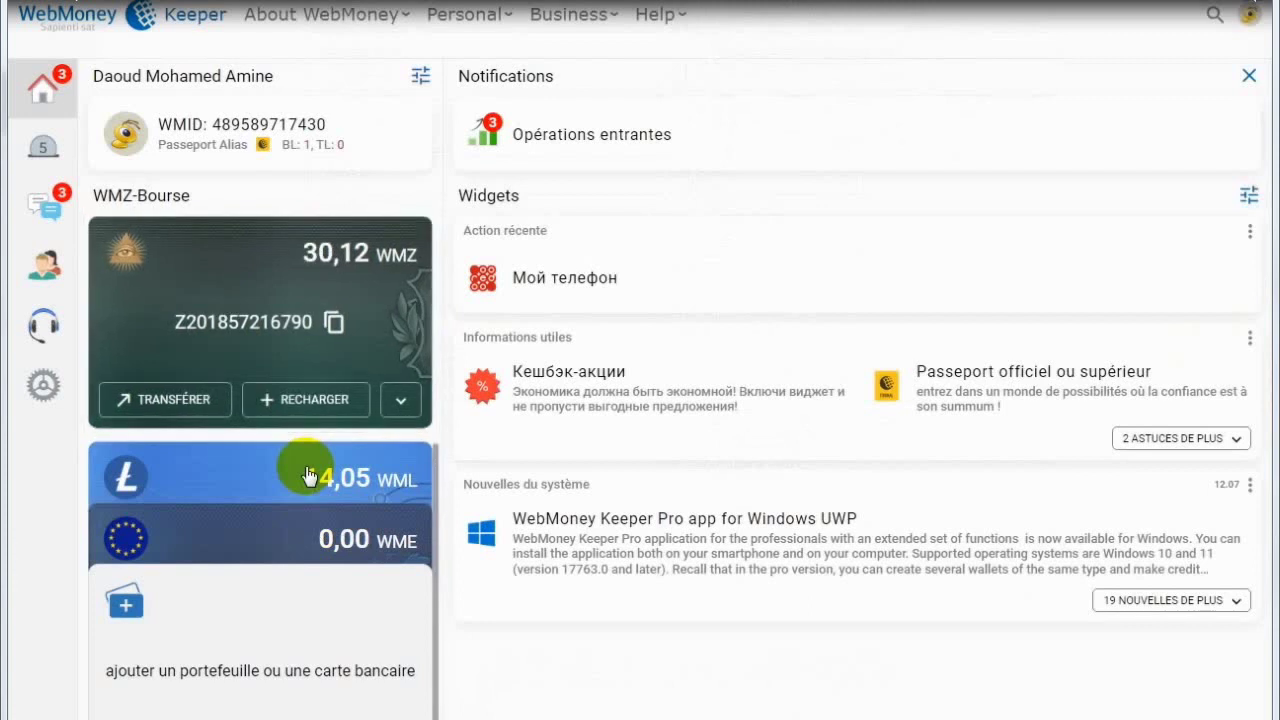
click(334, 322)
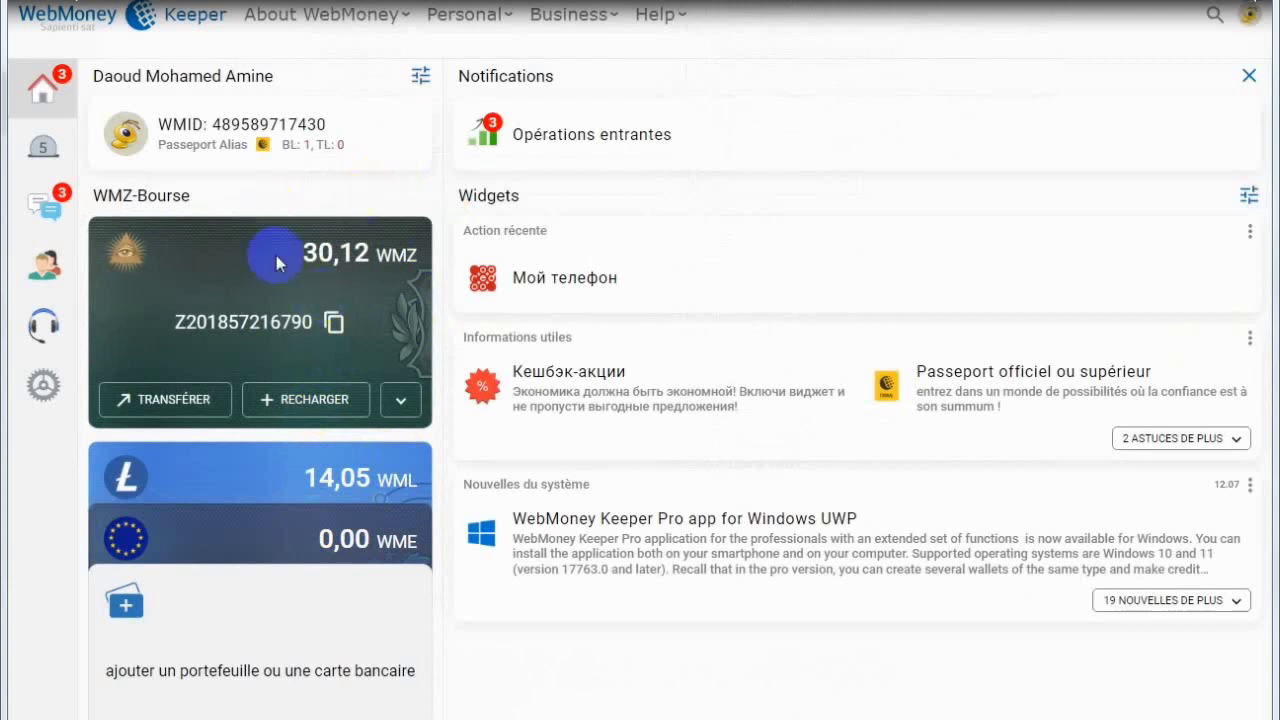
click(334, 323)
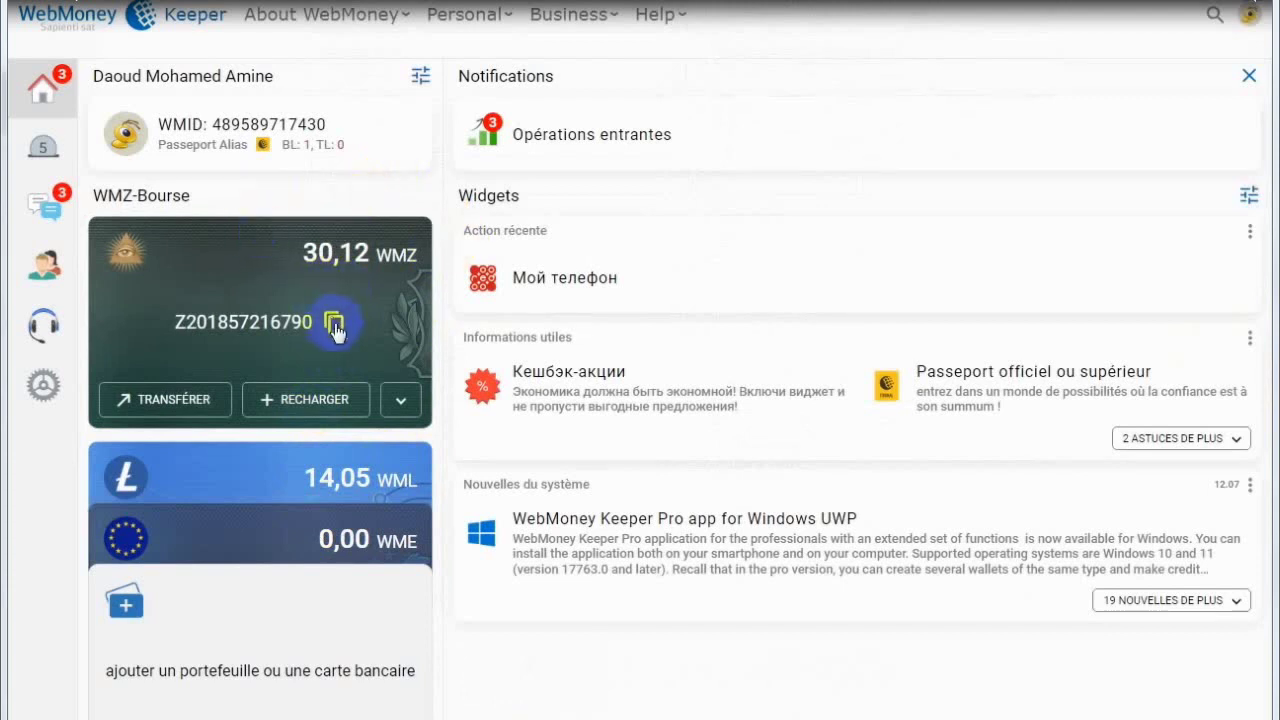
click(334, 322)
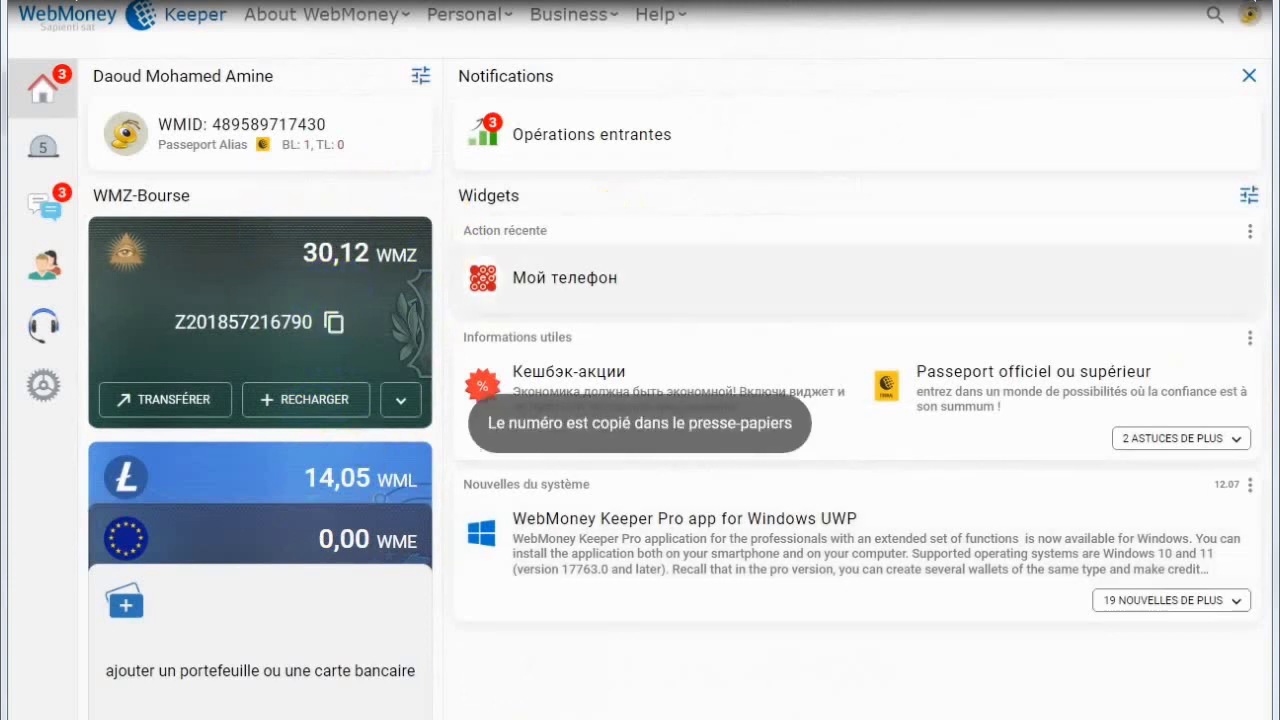
- Return to the Adsterra profile form and paste the copied wallet number into the WMZ account field
key(alt+Tab)
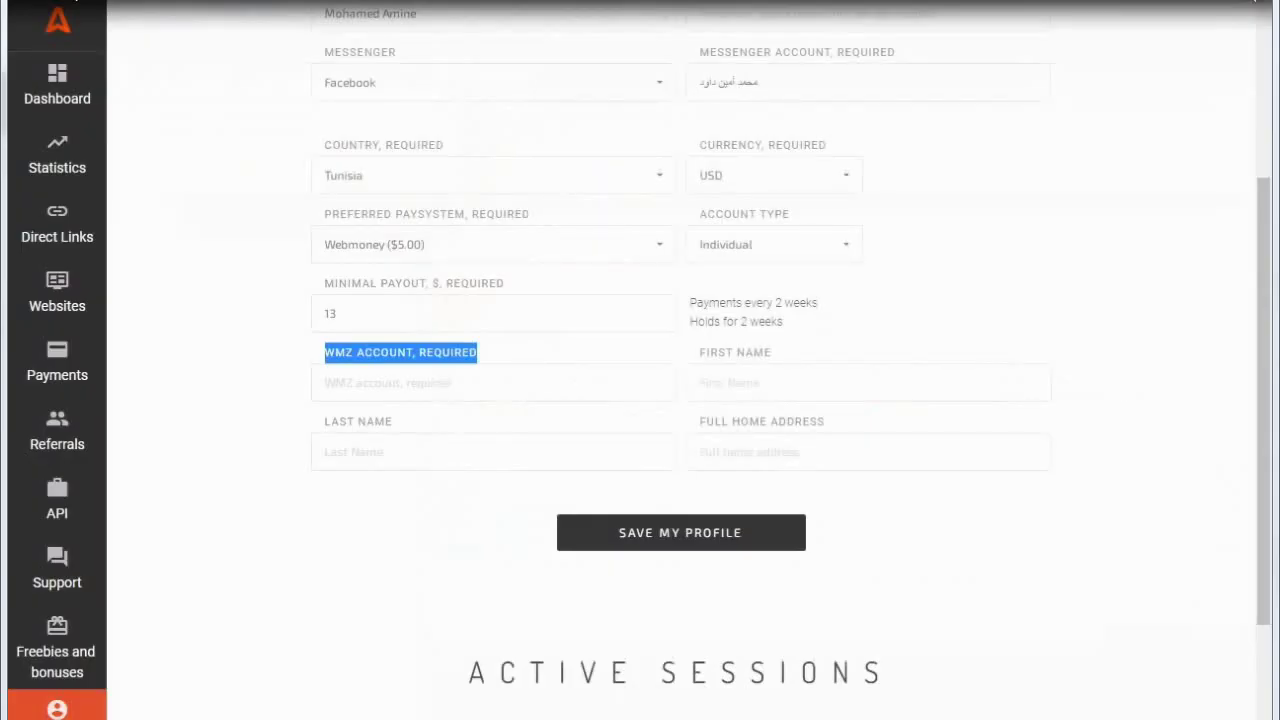
click(394, 382)
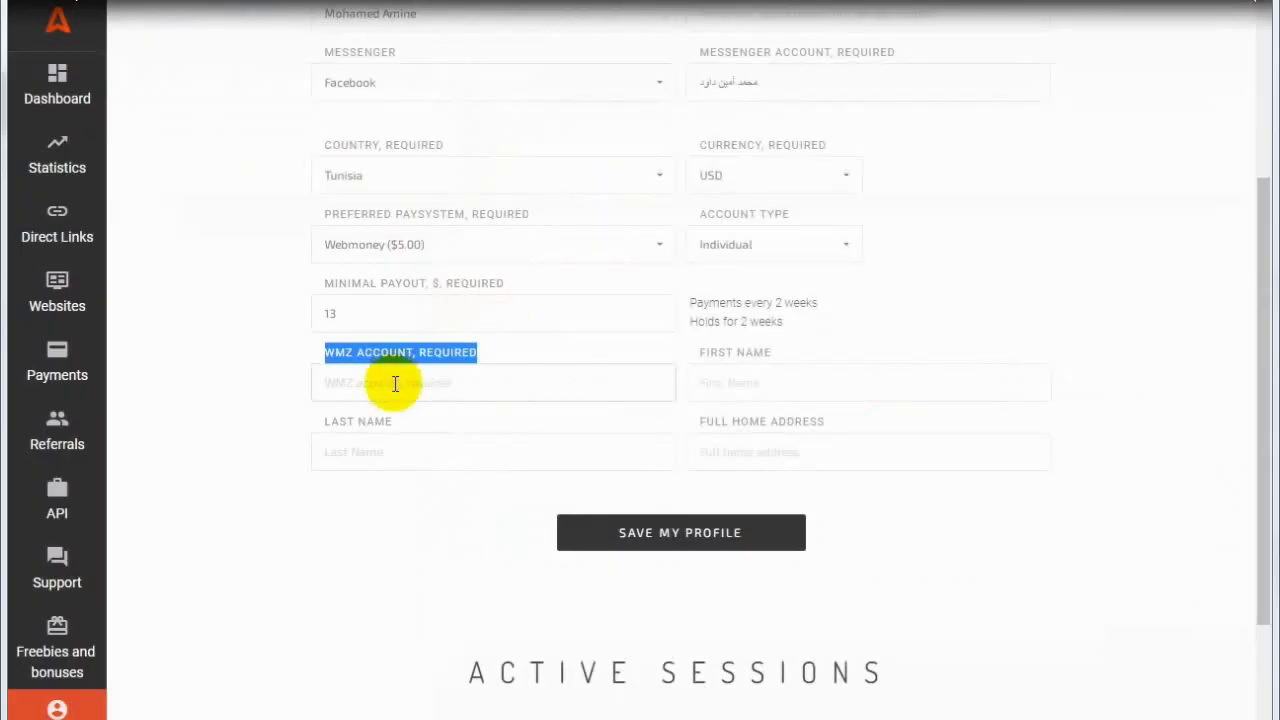
right_click(395, 383)
click(449, 503)
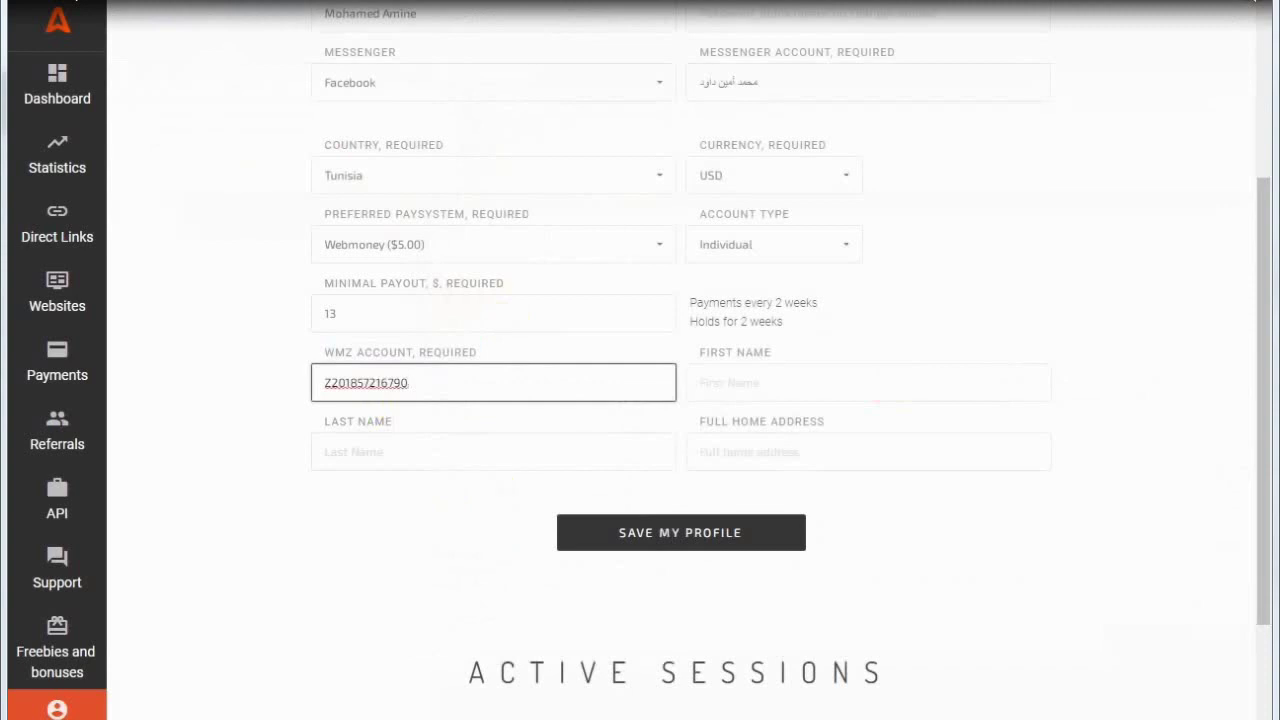
- Fill in the account holder's first name, last name and full home address with the browser's saved autofill details
click(703, 370)
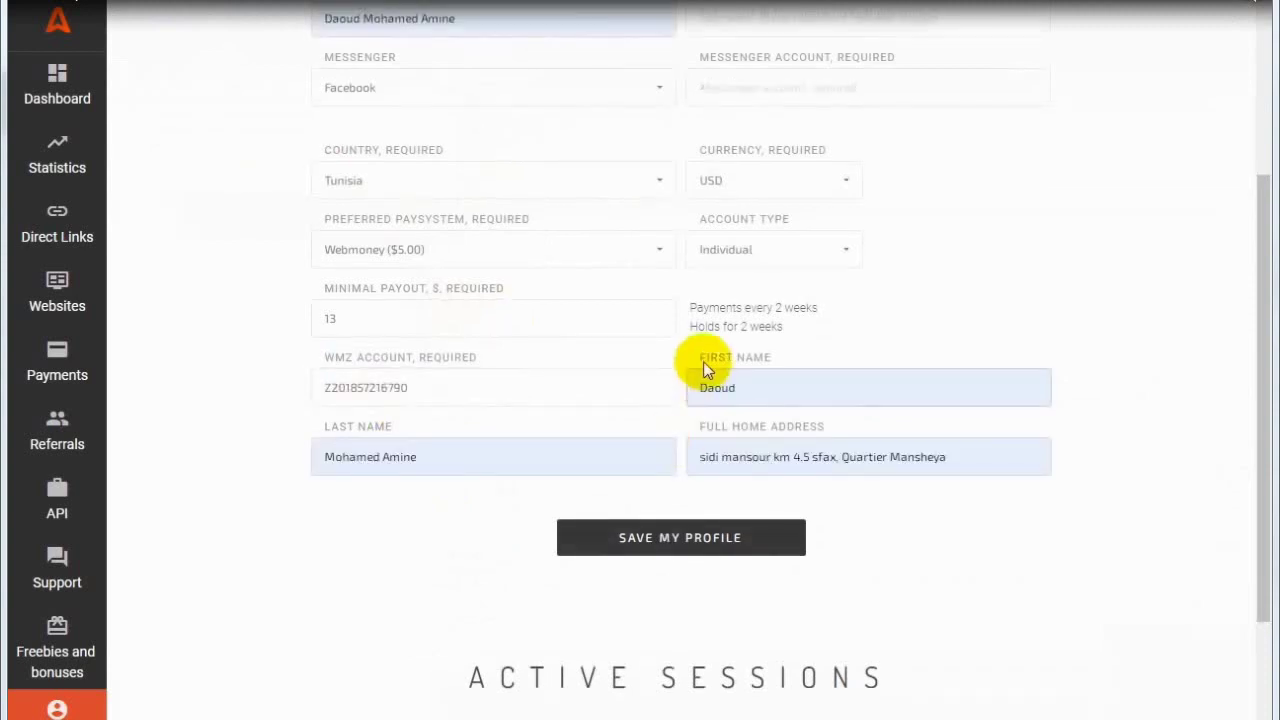
drag(703, 364, 791, 357)
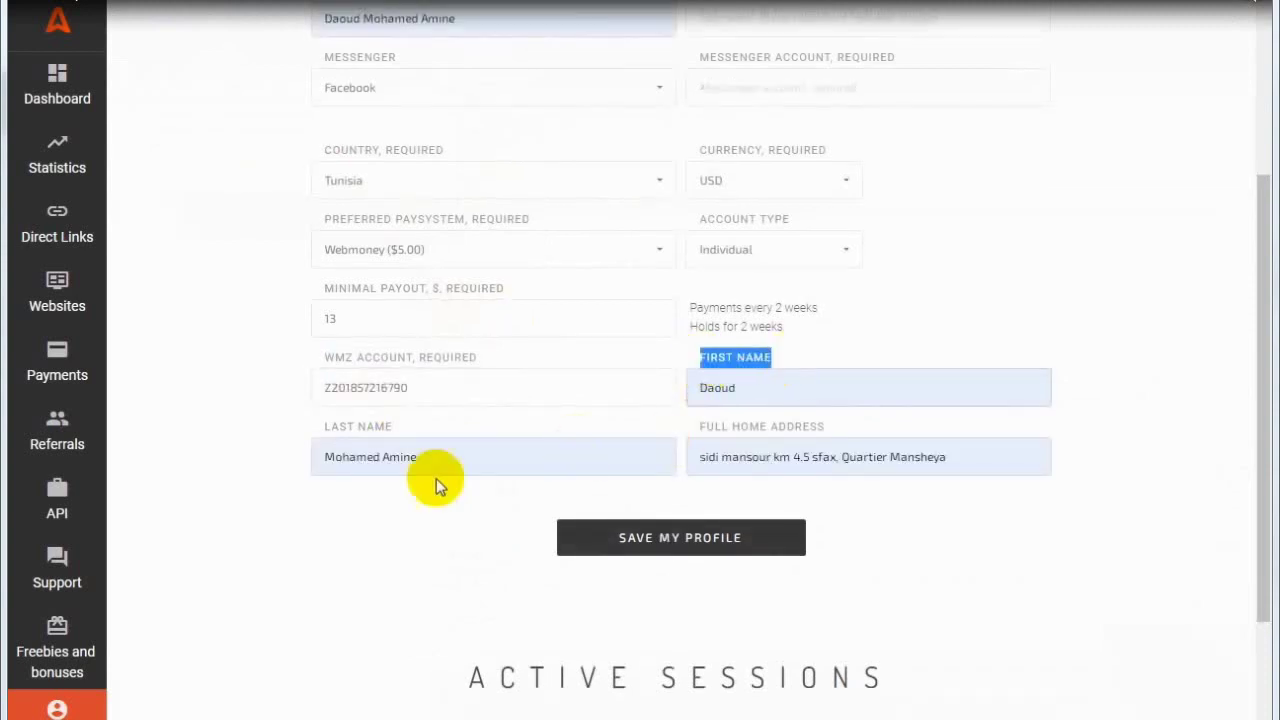
- Check the WMZ account, name and home address fields of the payout form and save the profile
drag(408, 437, 294, 420)
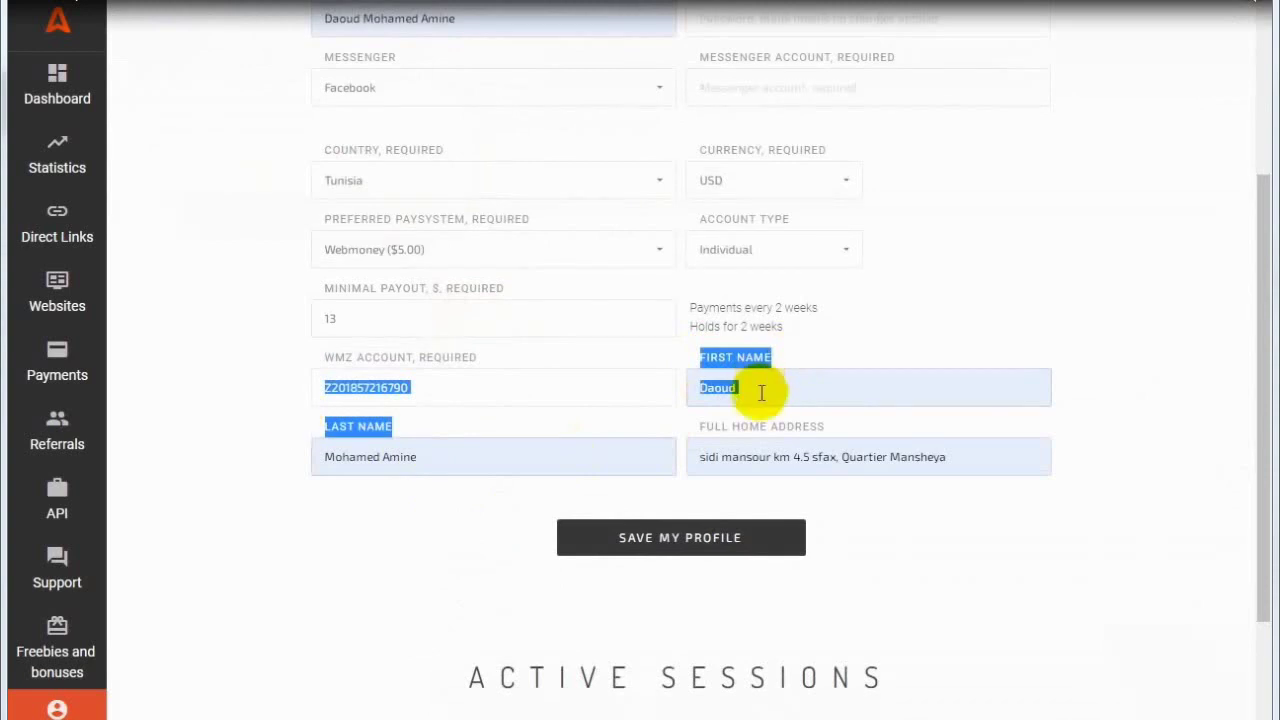
drag(834, 424, 628, 423)
click(757, 543)
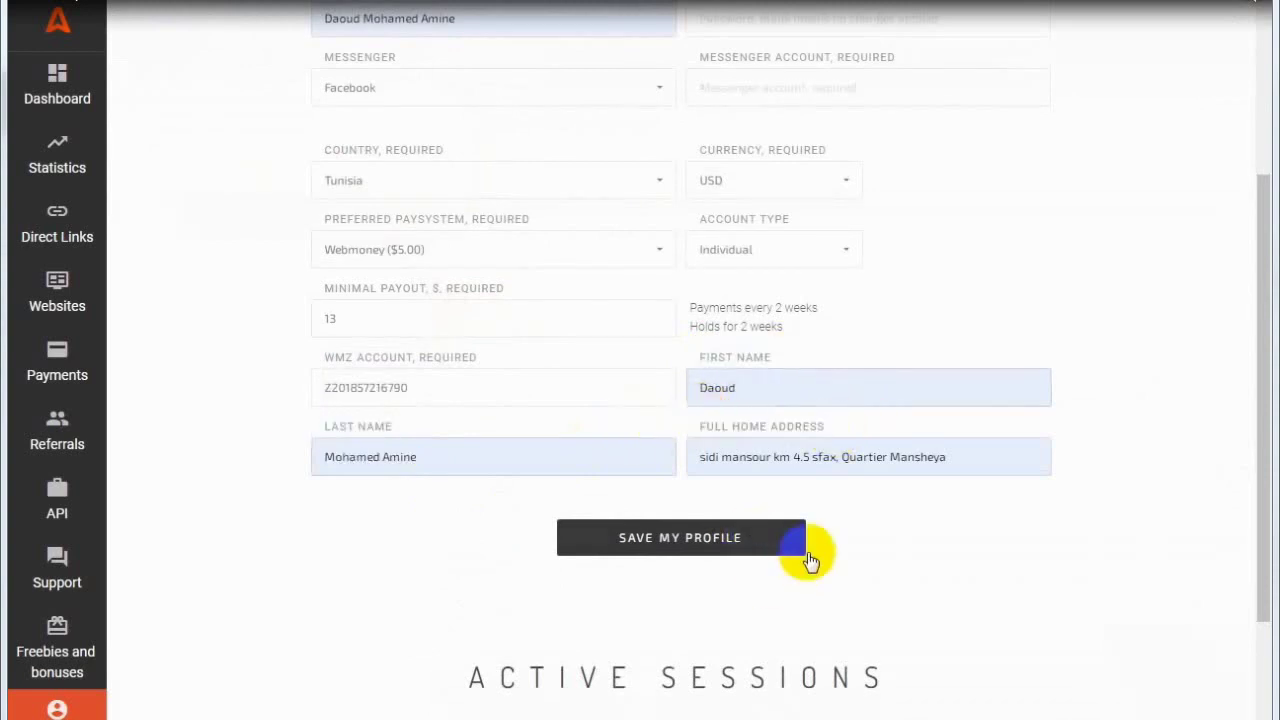
click(720, 545)
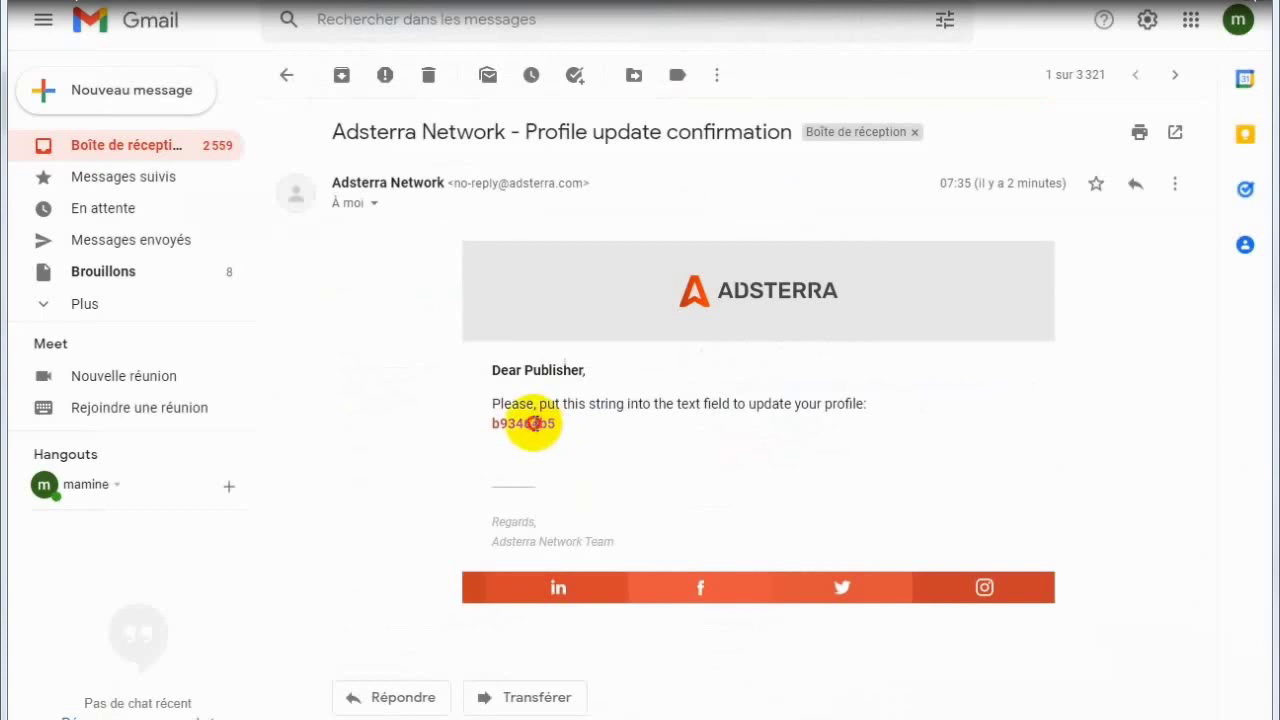
- Switch to Gmail and copy the update string from the Adsterra profile update confirmation e-mail
double_click(534, 423)
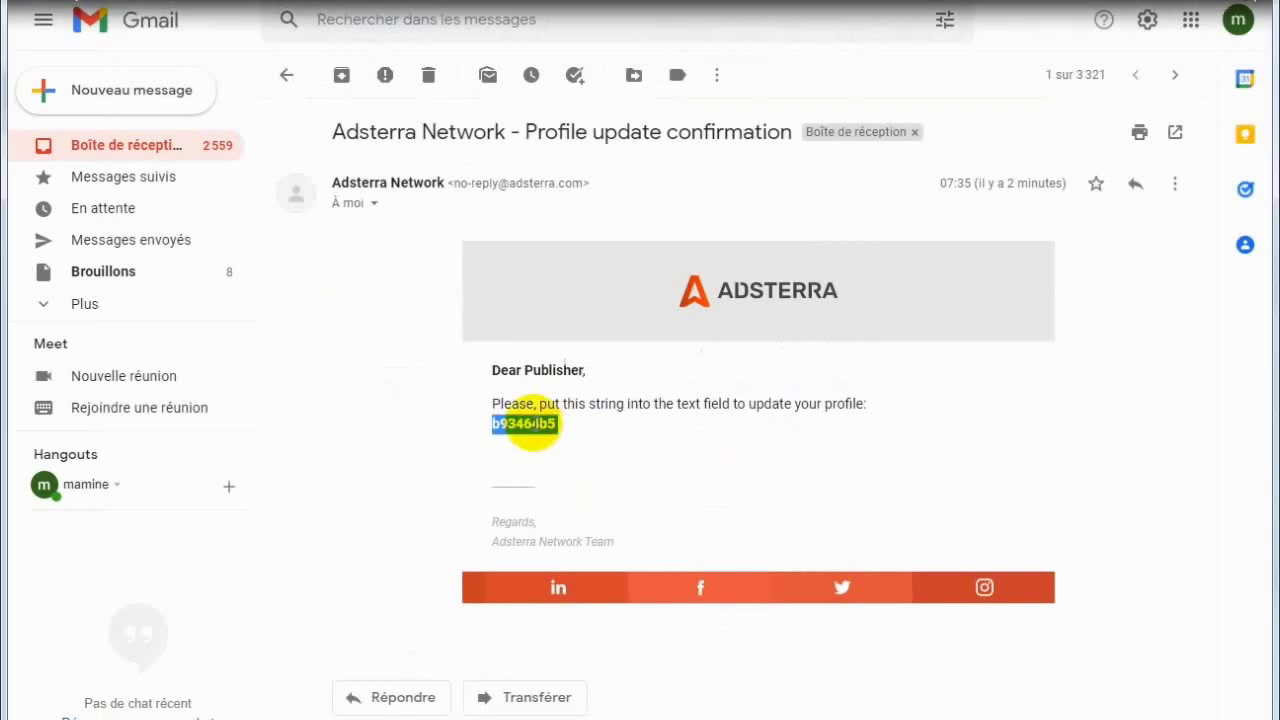
right_click(534, 423)
click(548, 436)
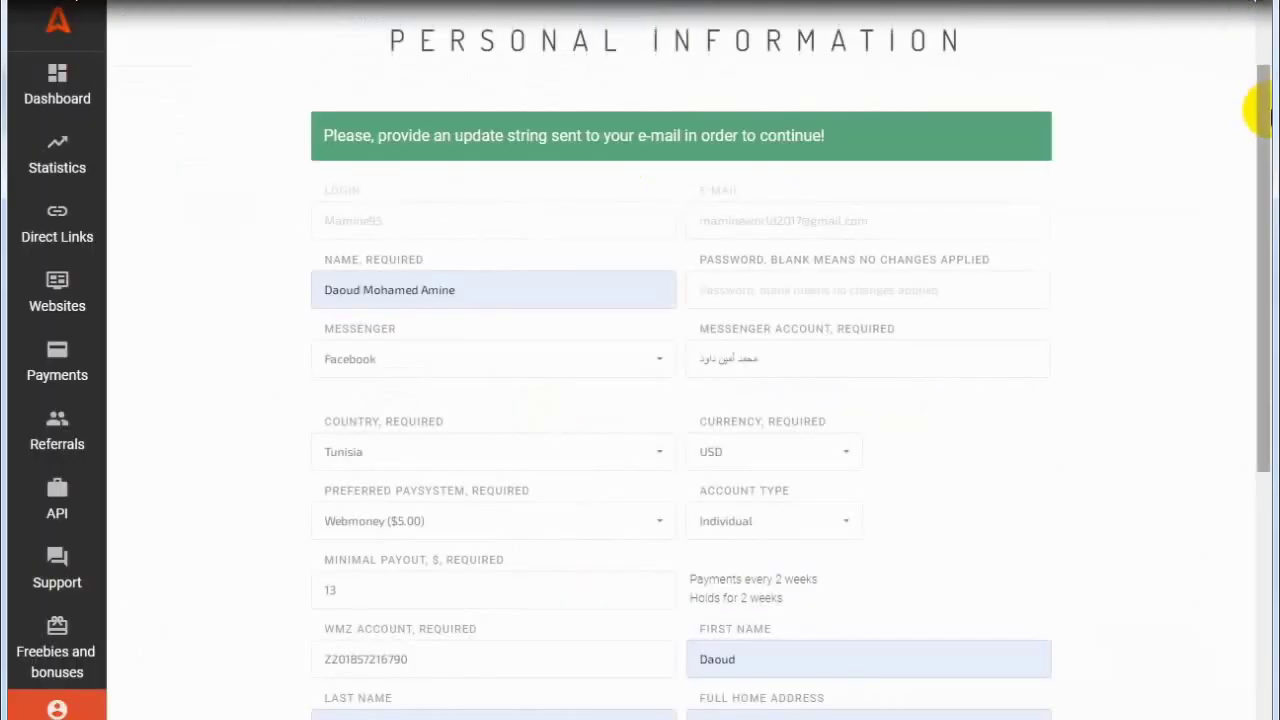
- Return to the Adsterra profile form, paste the e-mailed code into the required update string field and save the profile
drag(1268, 118, 1262, 363)
click(343, 420)
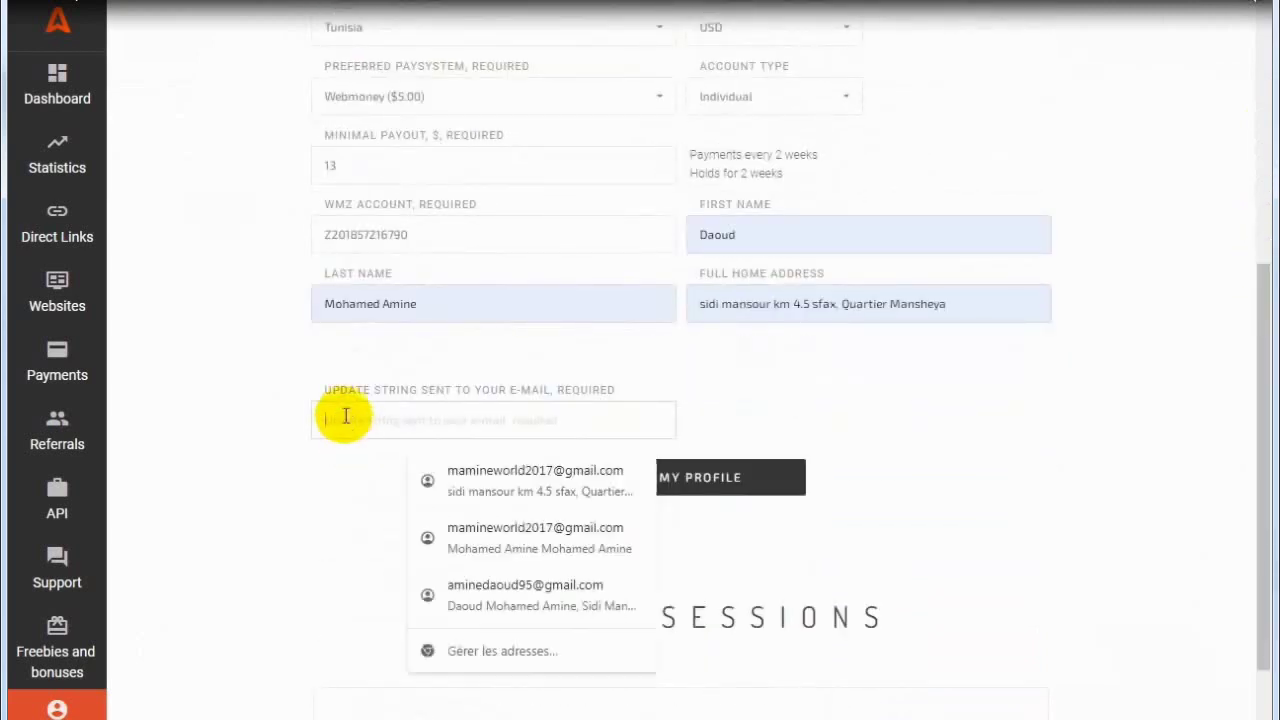
right_click(343, 420)
click(394, 535)
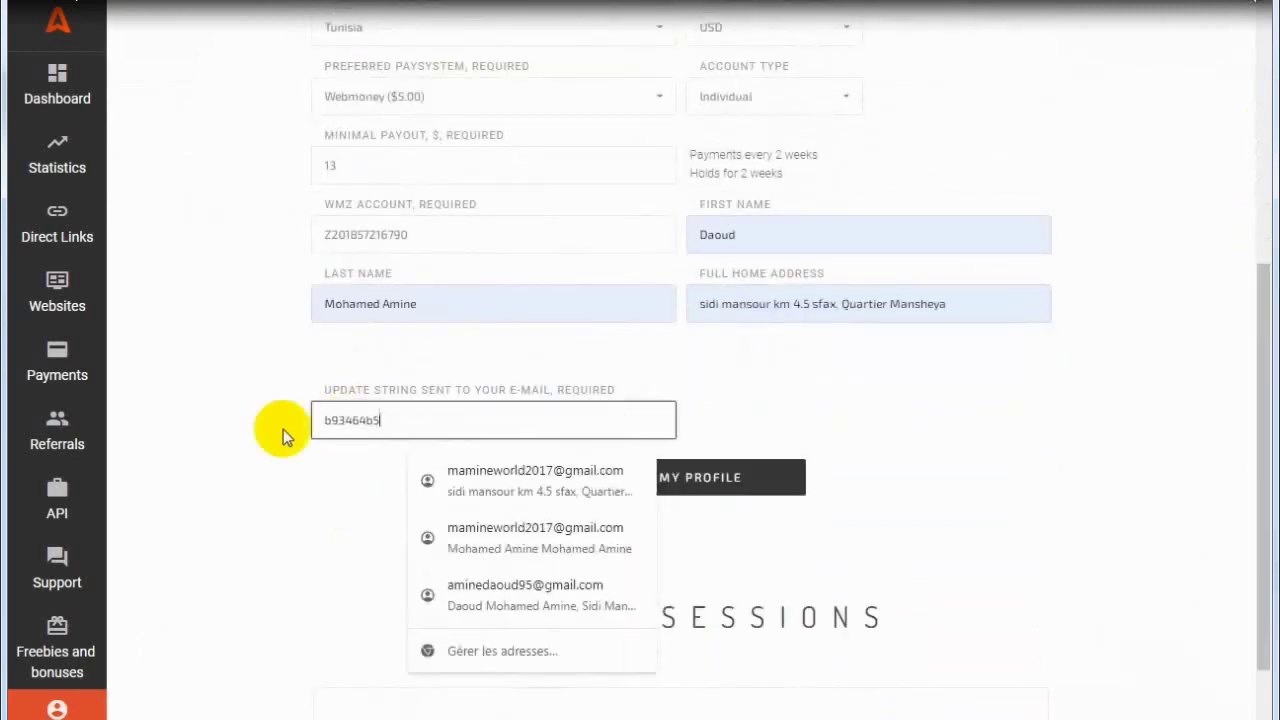
click(238, 367)
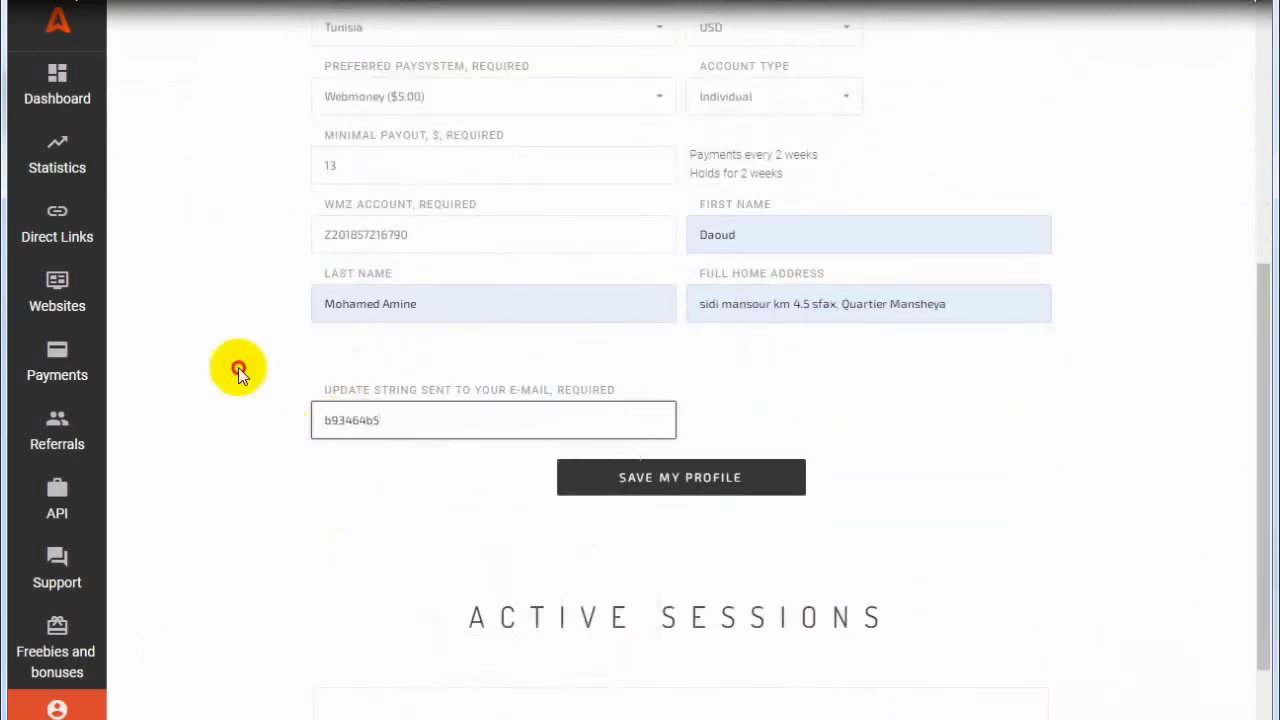
click(660, 484)
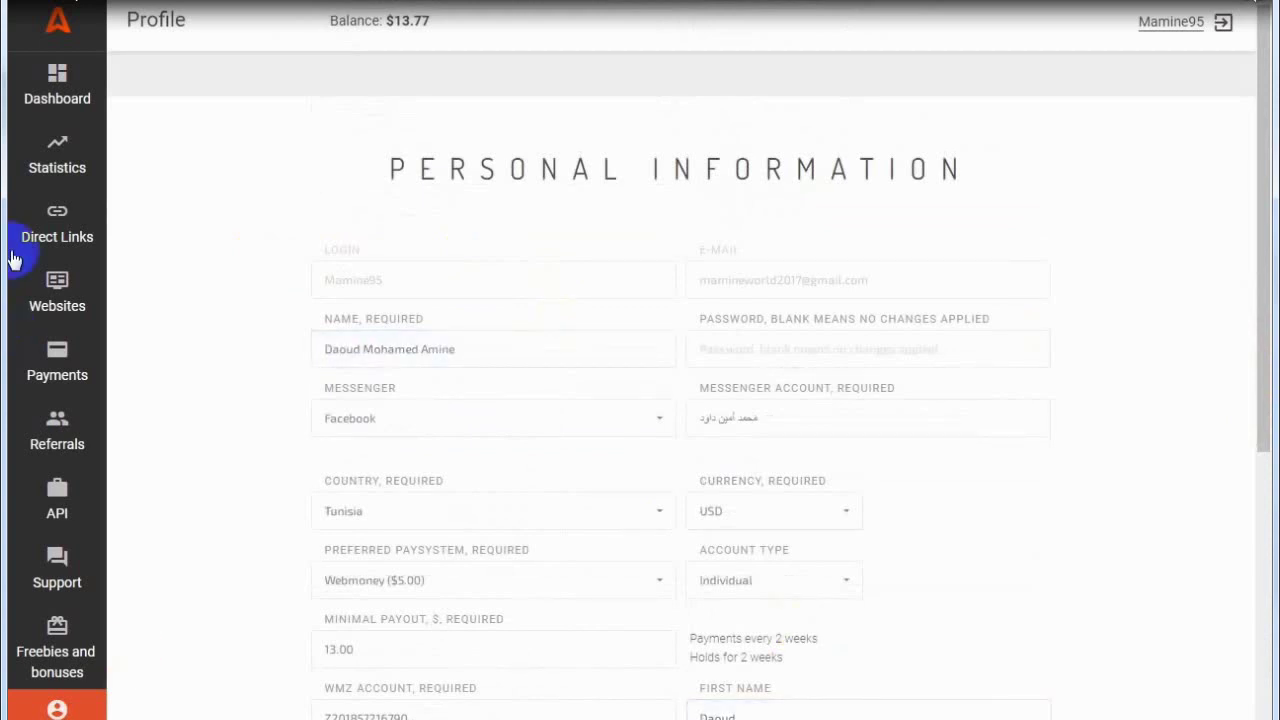
- Open the account statistics and examine the impressions, clicks, CPM and revenue recorded for 2022/02/25
click(56, 168)
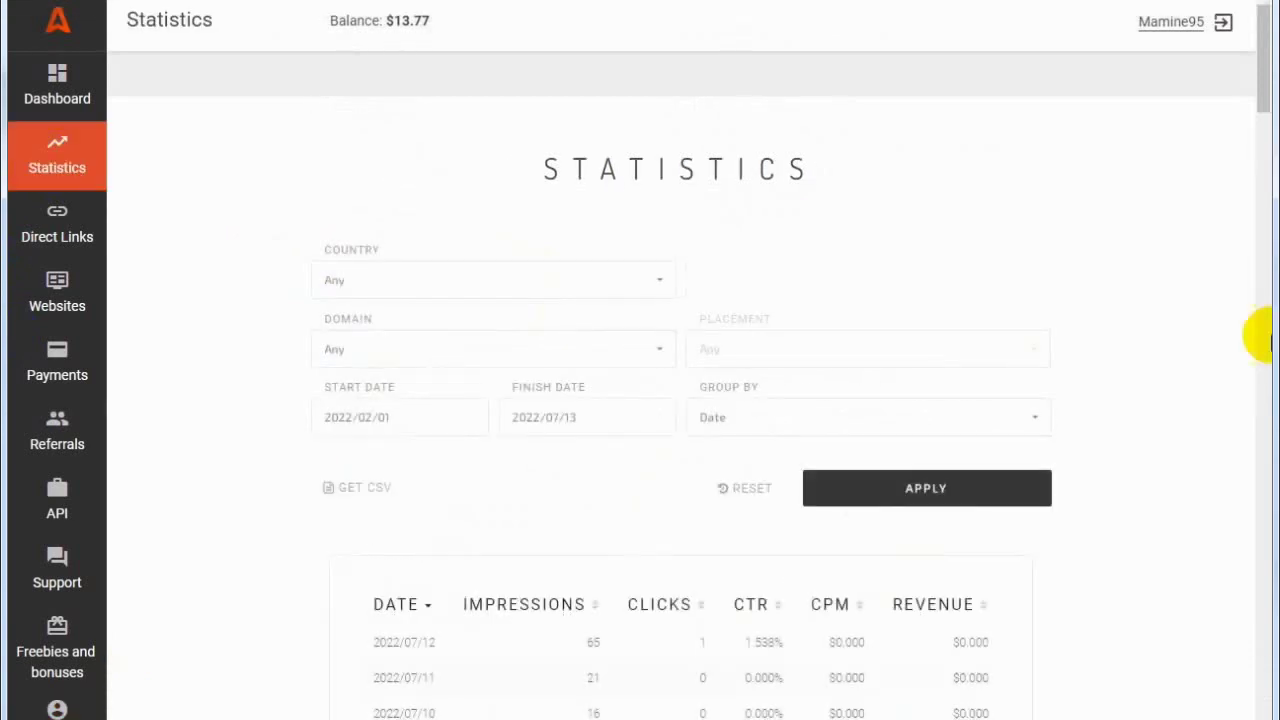
drag(1263, 77, 1263, 690)
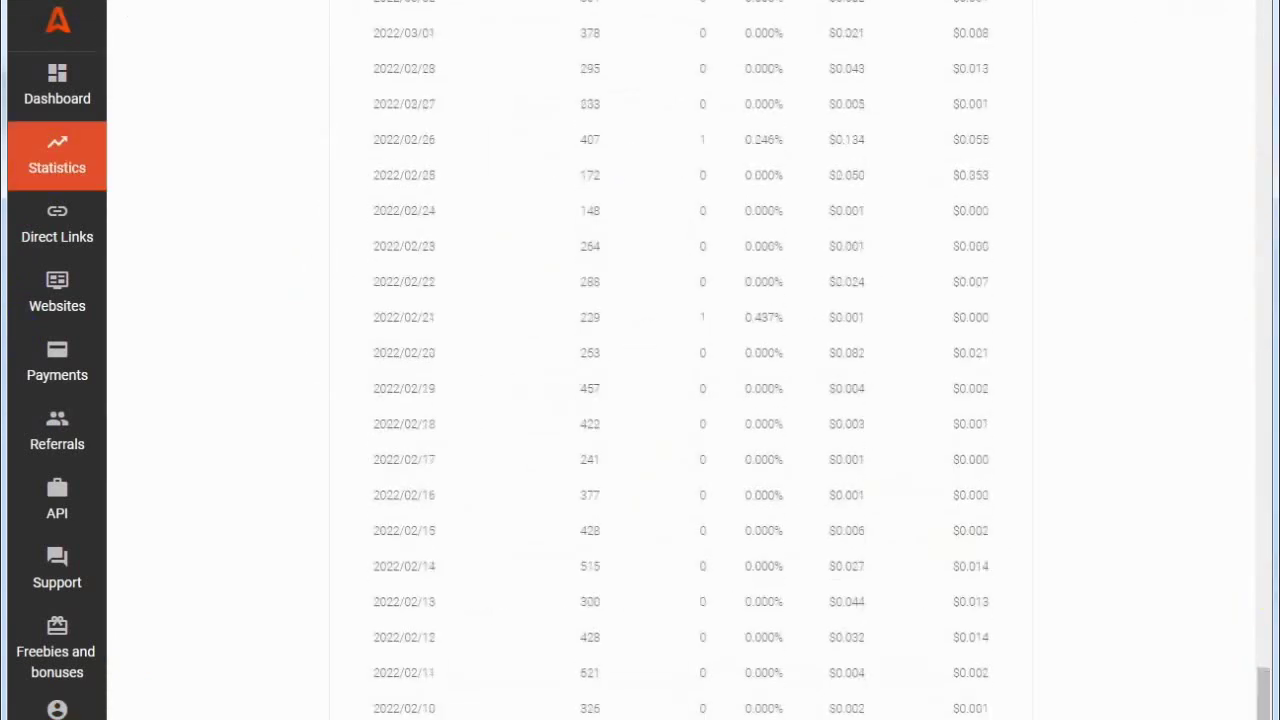
scroll(1130, 639, down, 5)
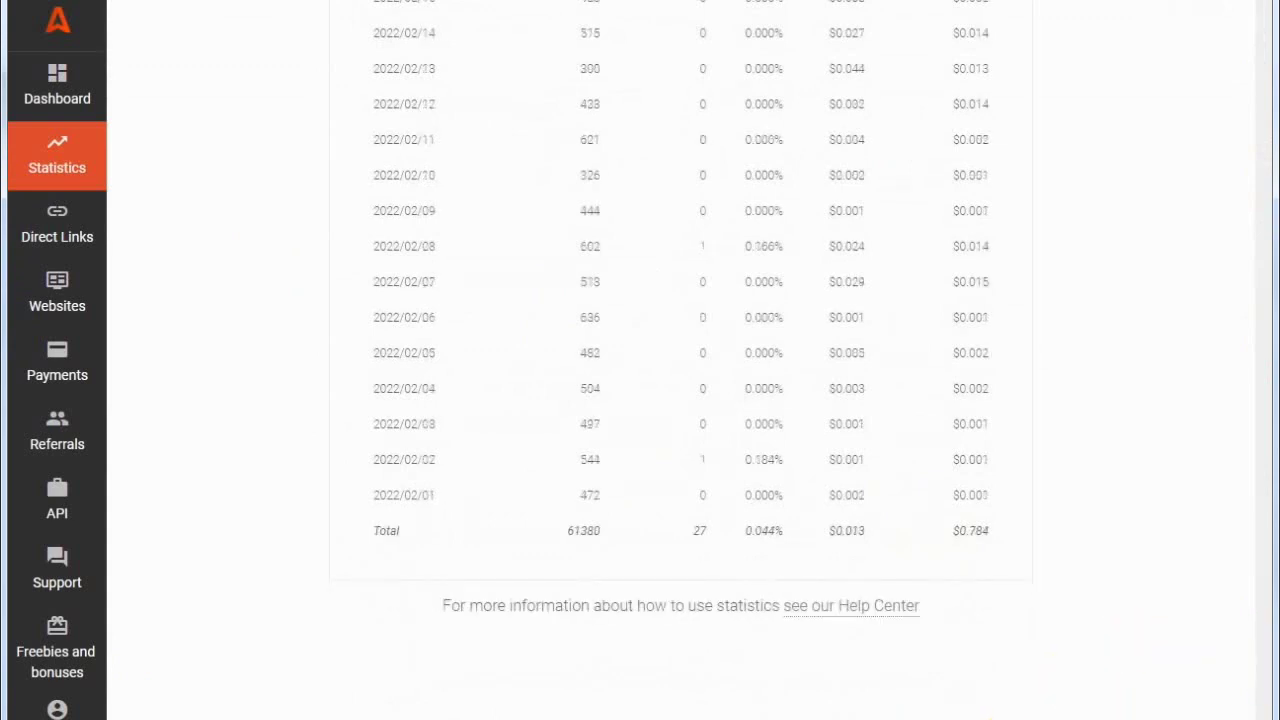
scroll(1250, 710, up, 2)
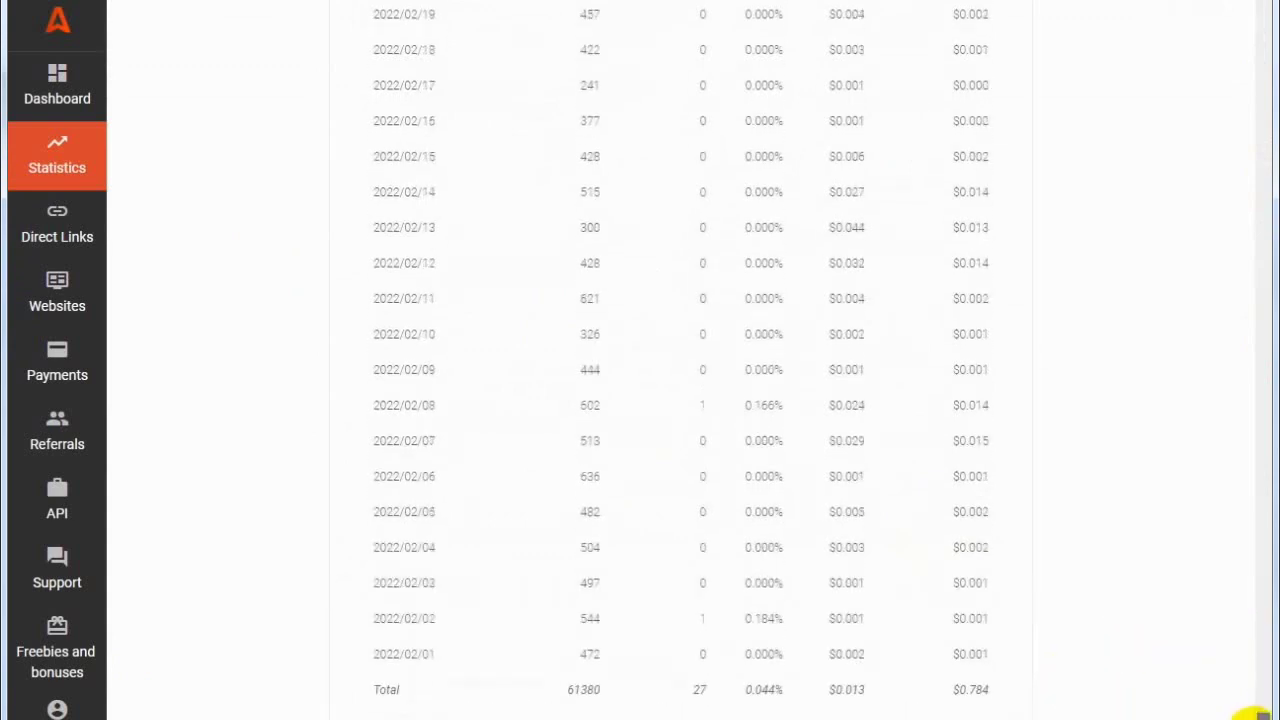
scroll(1250, 712, up, 3)
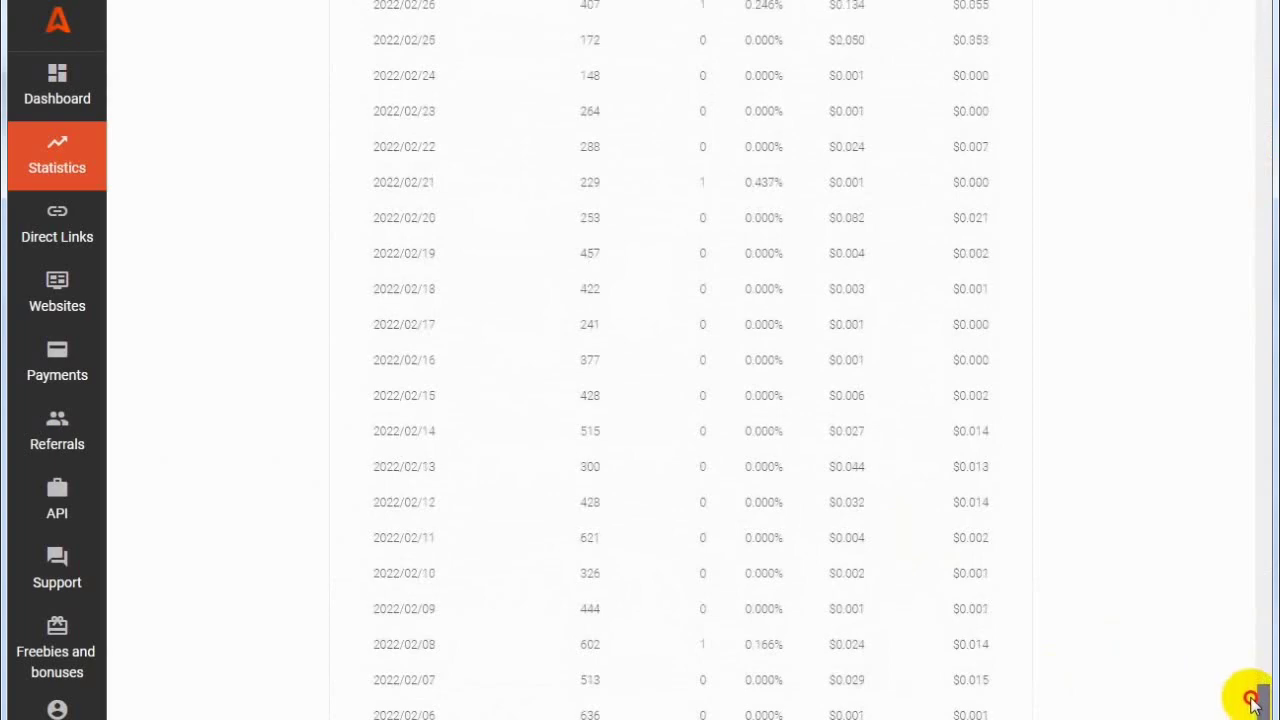
click(852, 450)
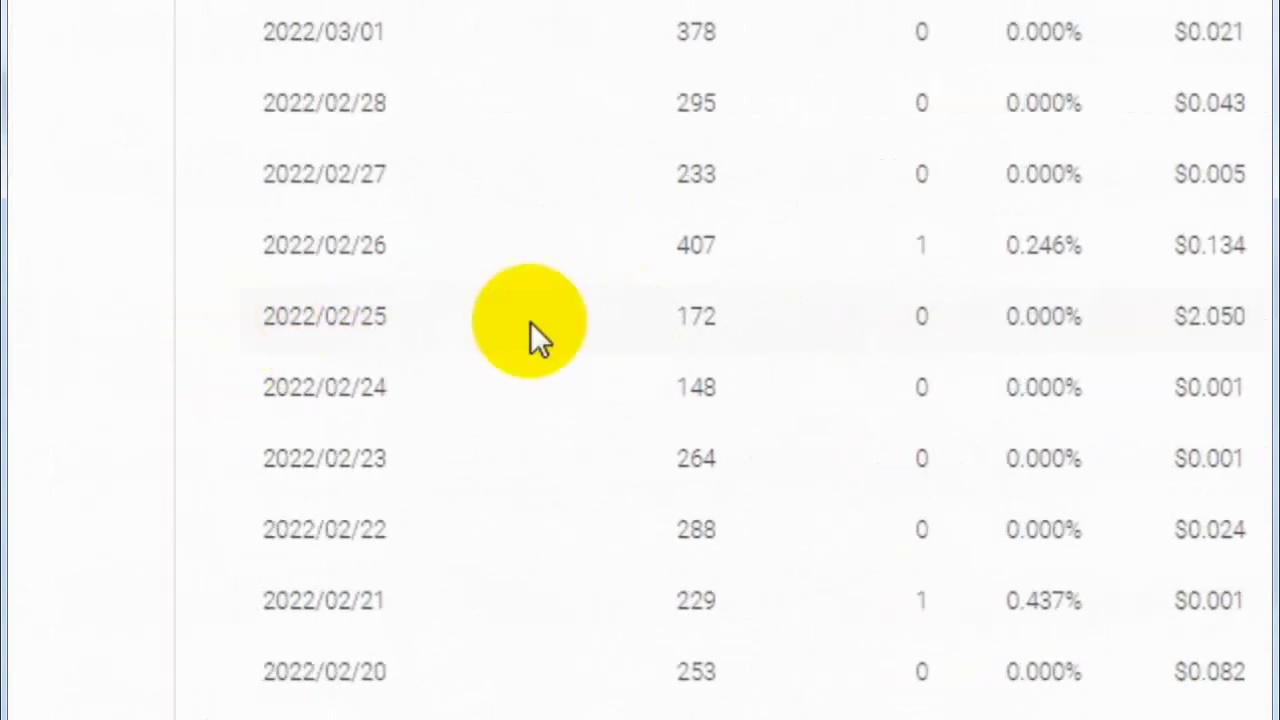
drag(682, 311, 716, 313)
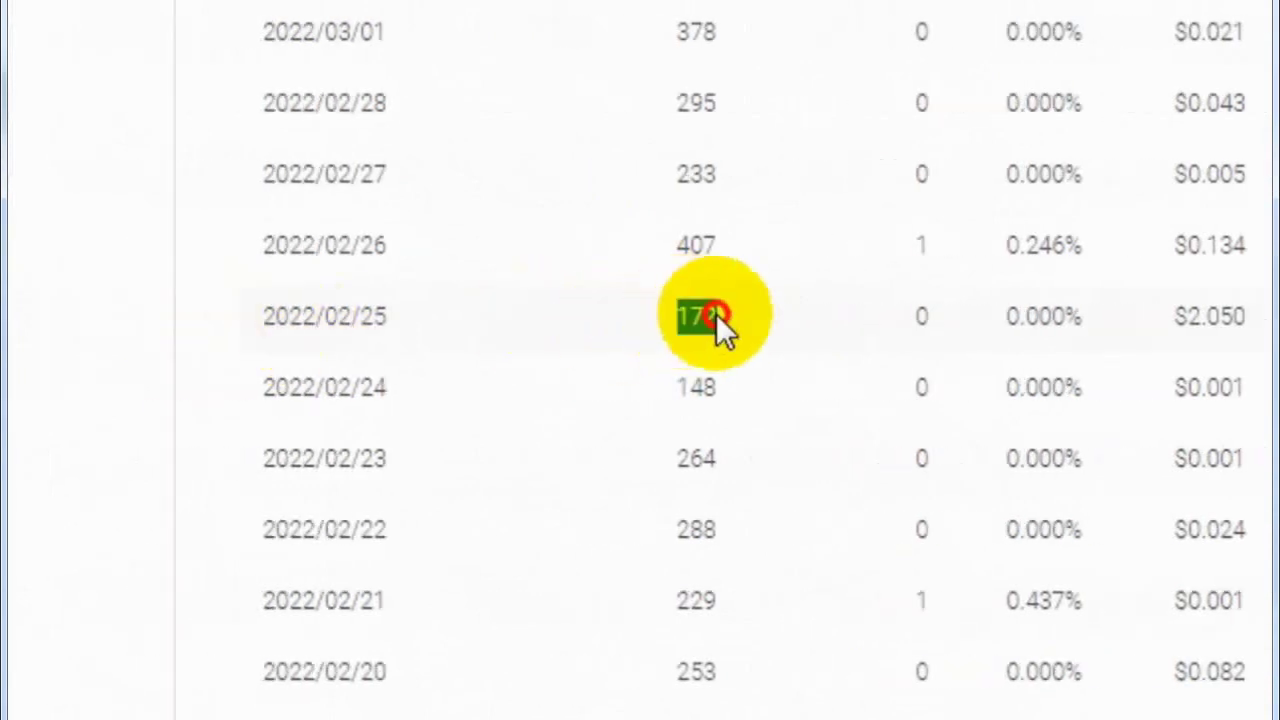
drag(949, 324, 918, 318)
drag(1064, 316, 1229, 316)
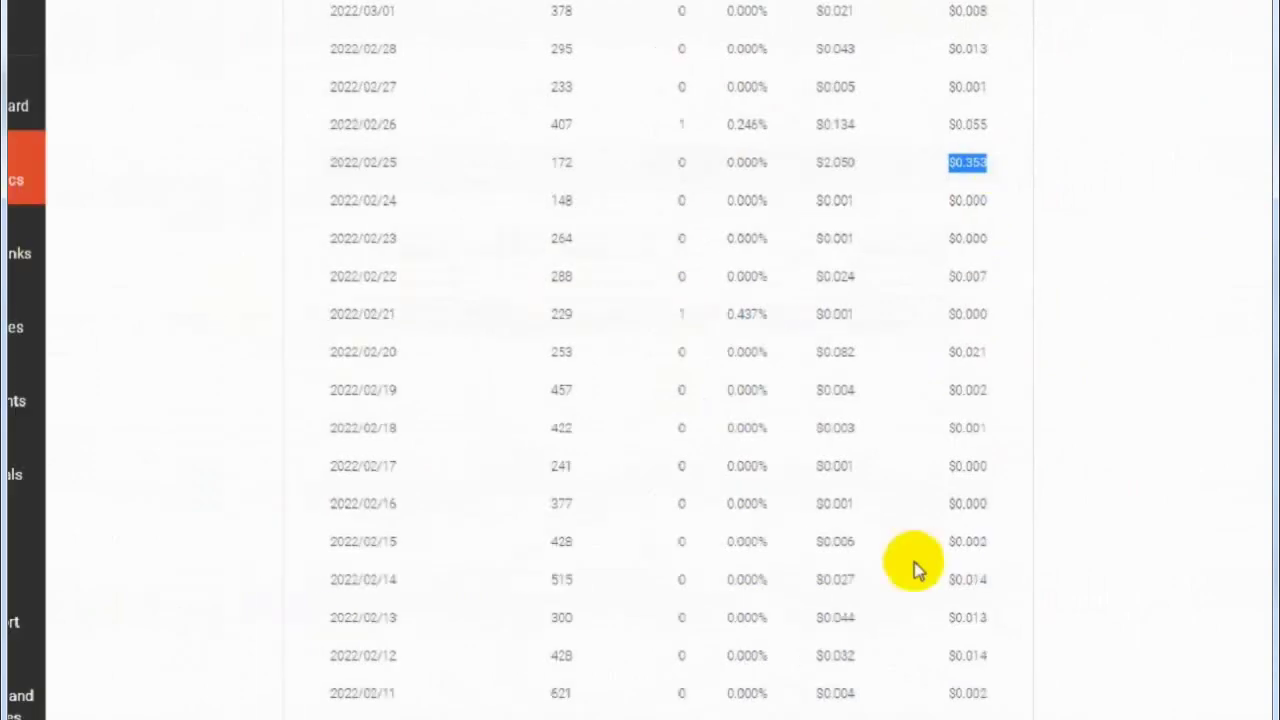
- Examine the most recent July 2022 rows of the statistics table, comparing daily impressions and revenue
scroll(770, 705, up, 8)
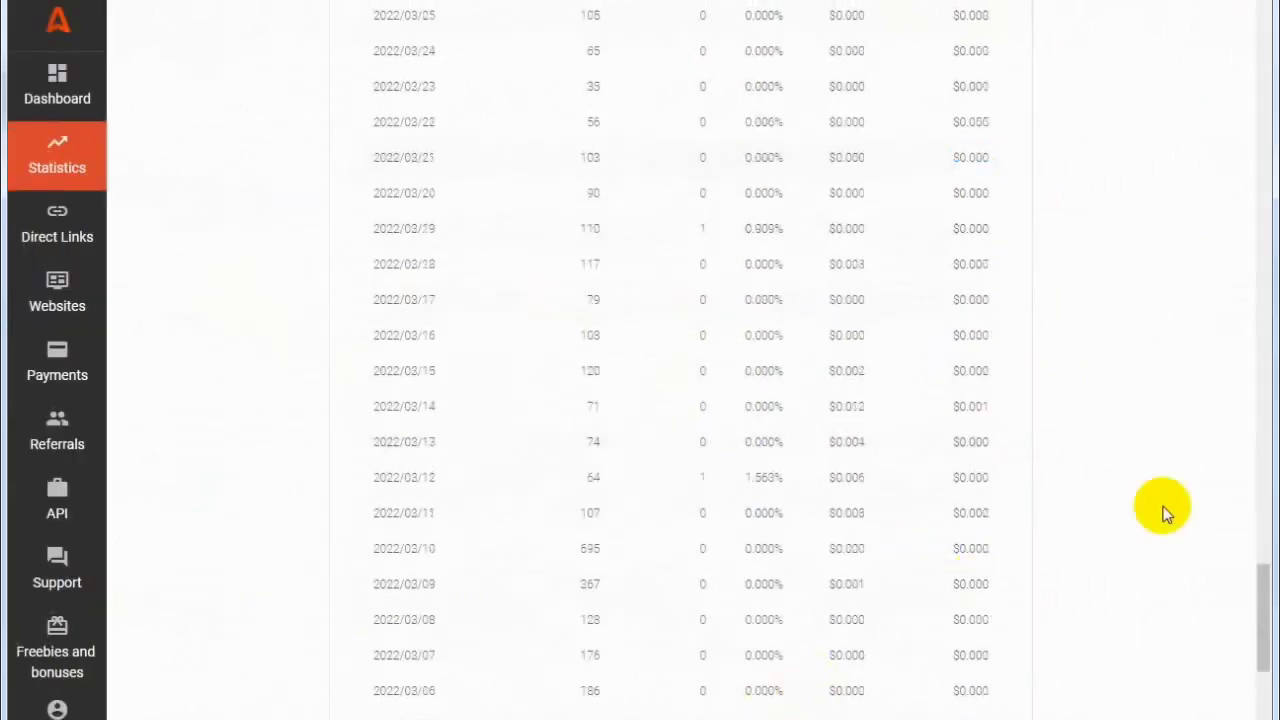
drag(1265, 600, 1237, 11)
scroll(1265, 518, up, 1)
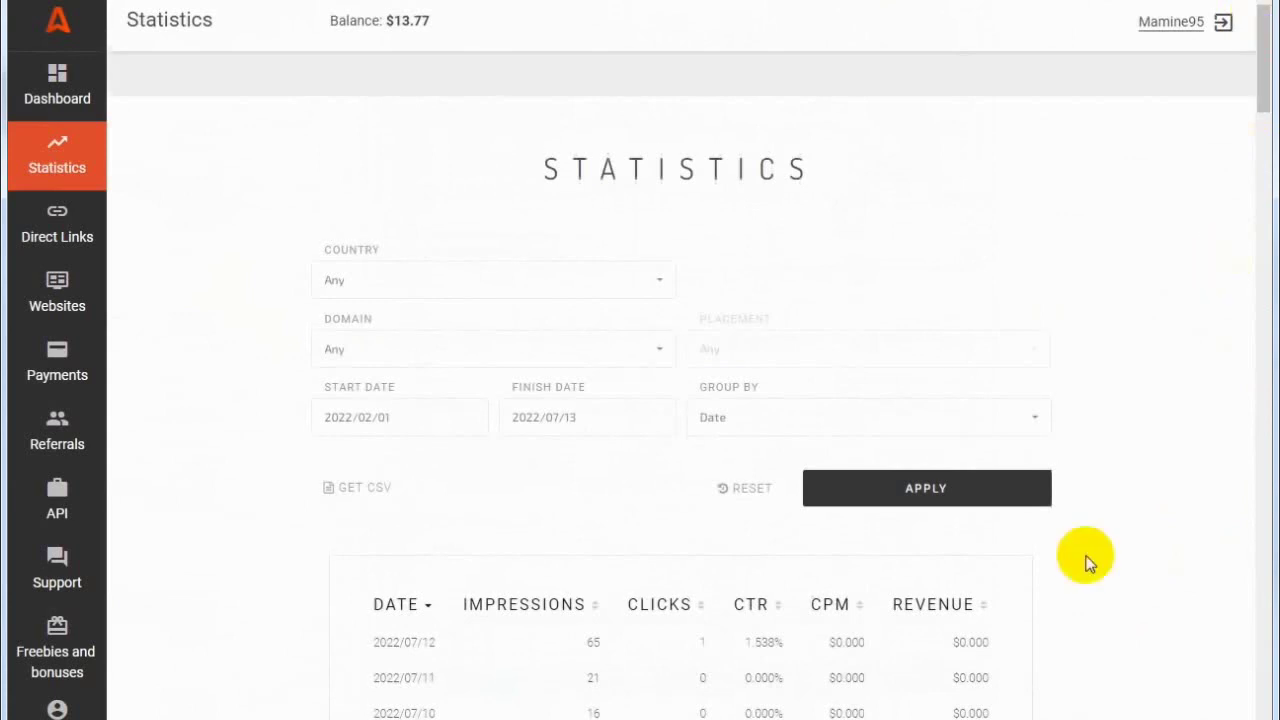
scroll(1088, 560, down, 3)
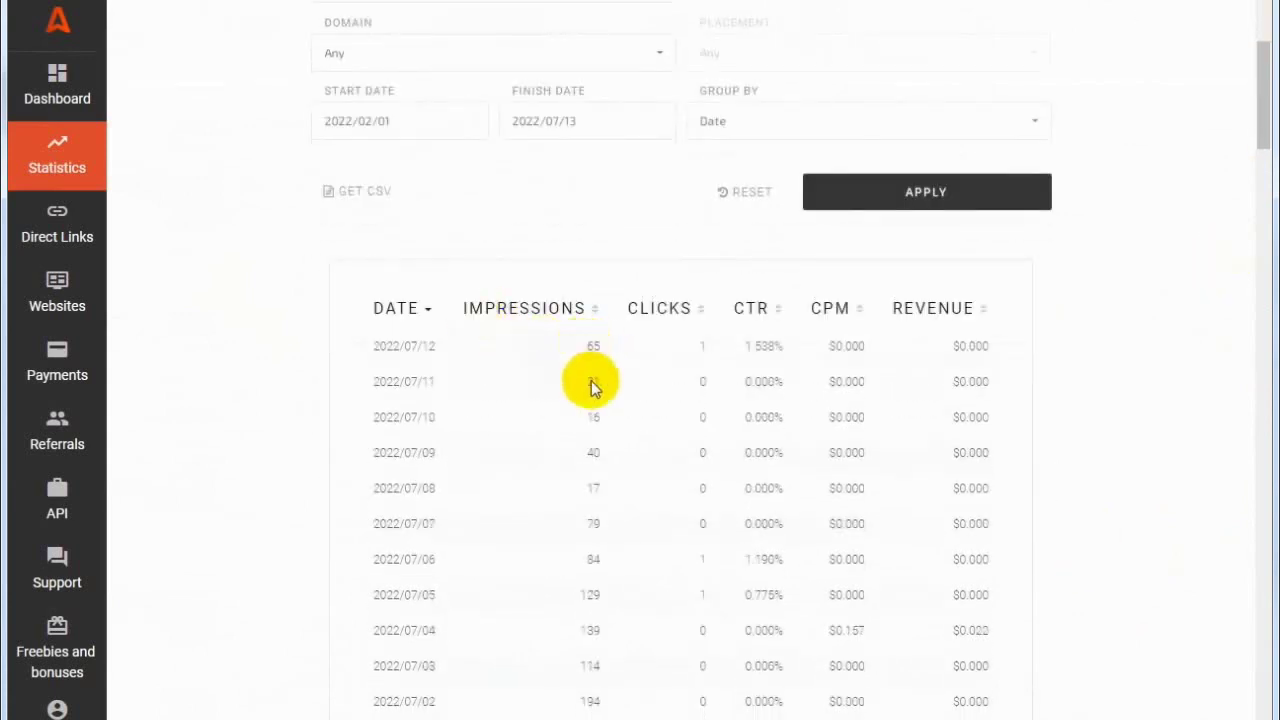
- Open the referrals page and examine the invite link and the lifetime revenue share offered for referred publishers
click(46, 452)
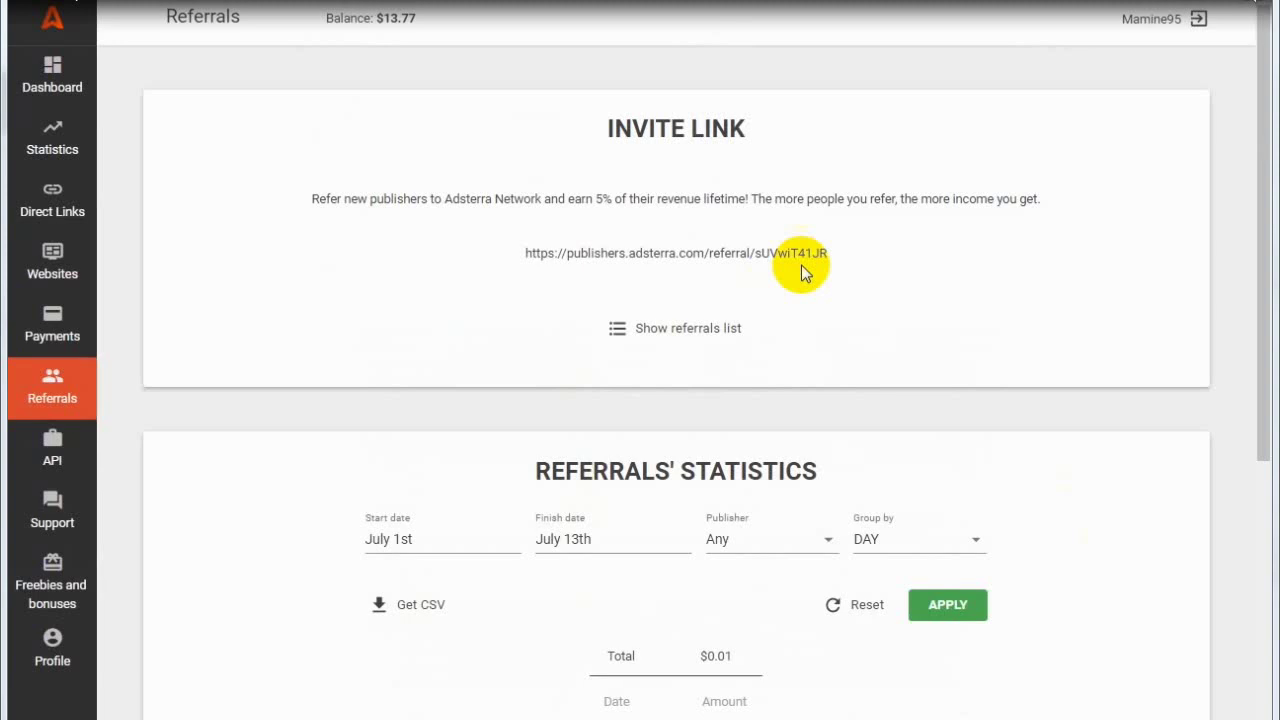
drag(836, 253, 527, 258)
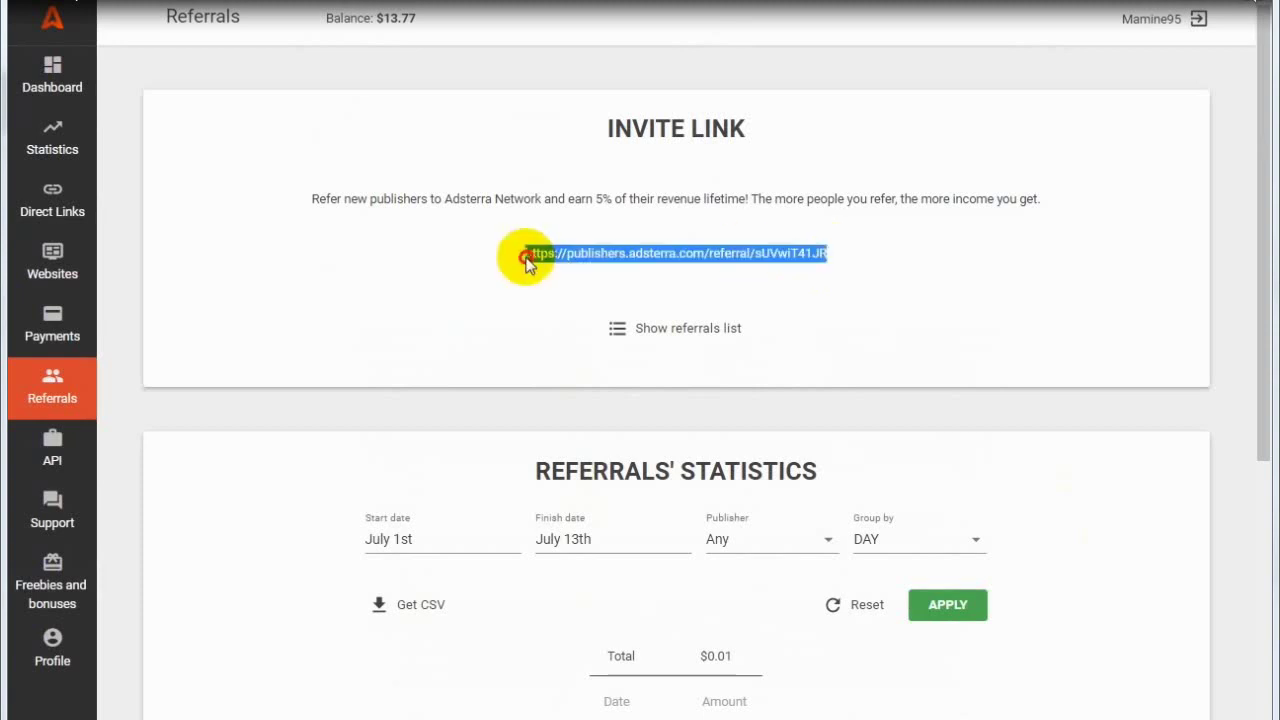
click(595, 202)
double_click(599, 201)
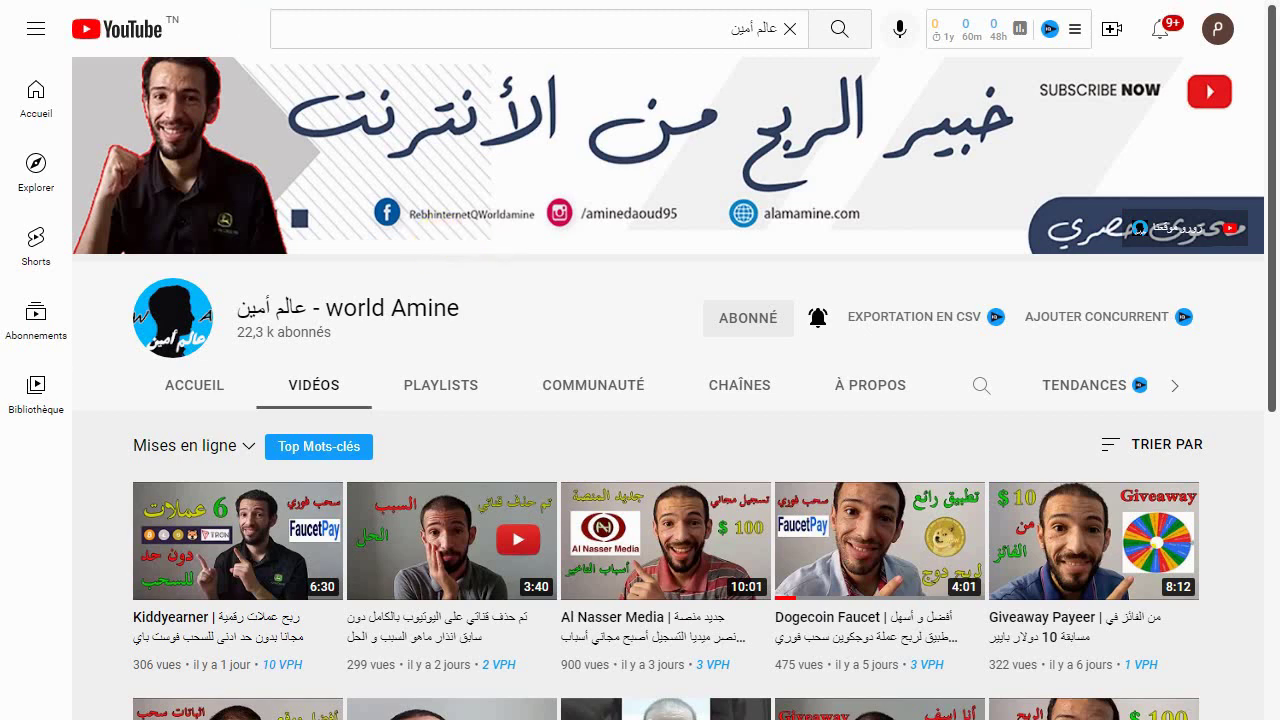
- Switch to the Adsterra support page and start a new ticket of the type "Payment has not been received"
key(ctrl+Tab)
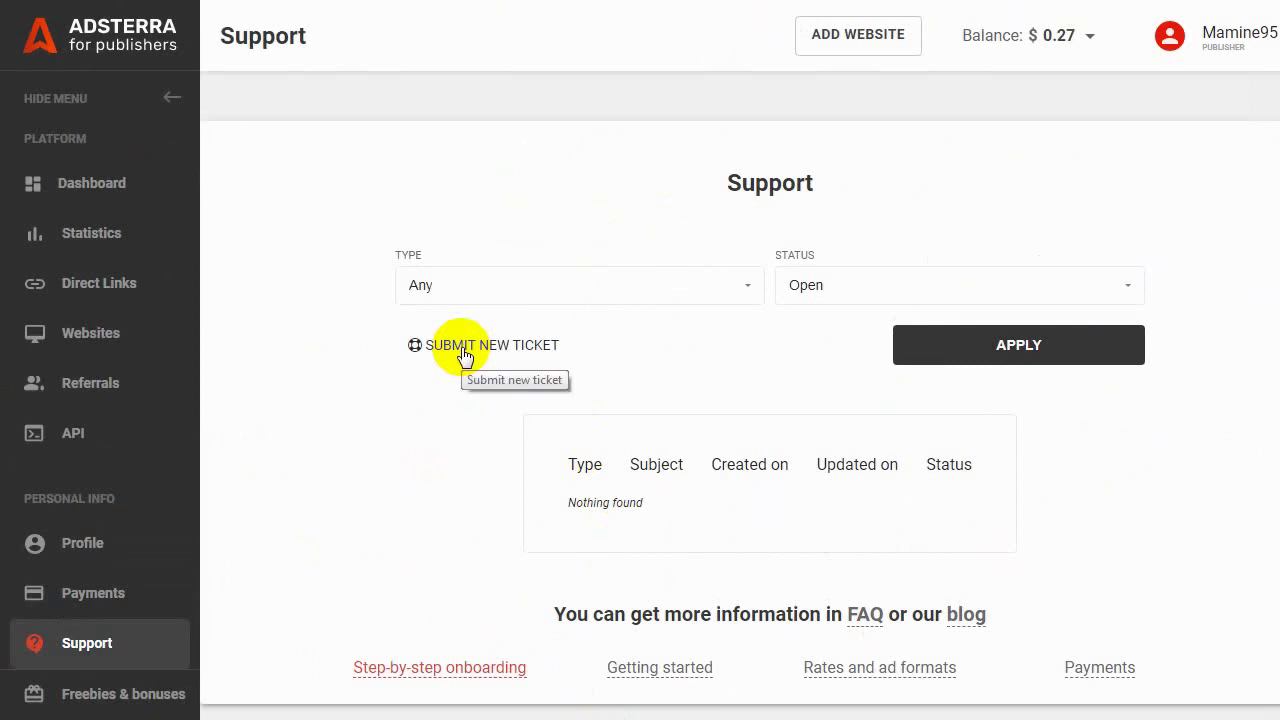
click(463, 346)
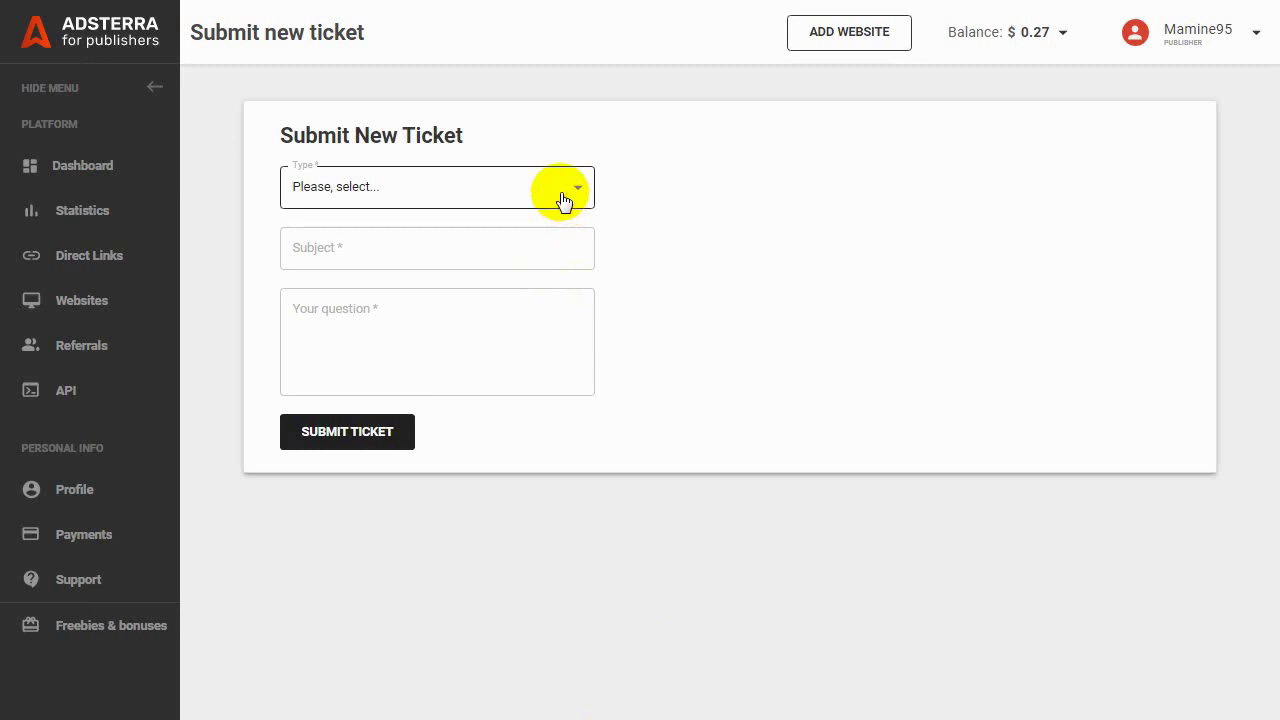
click(560, 200)
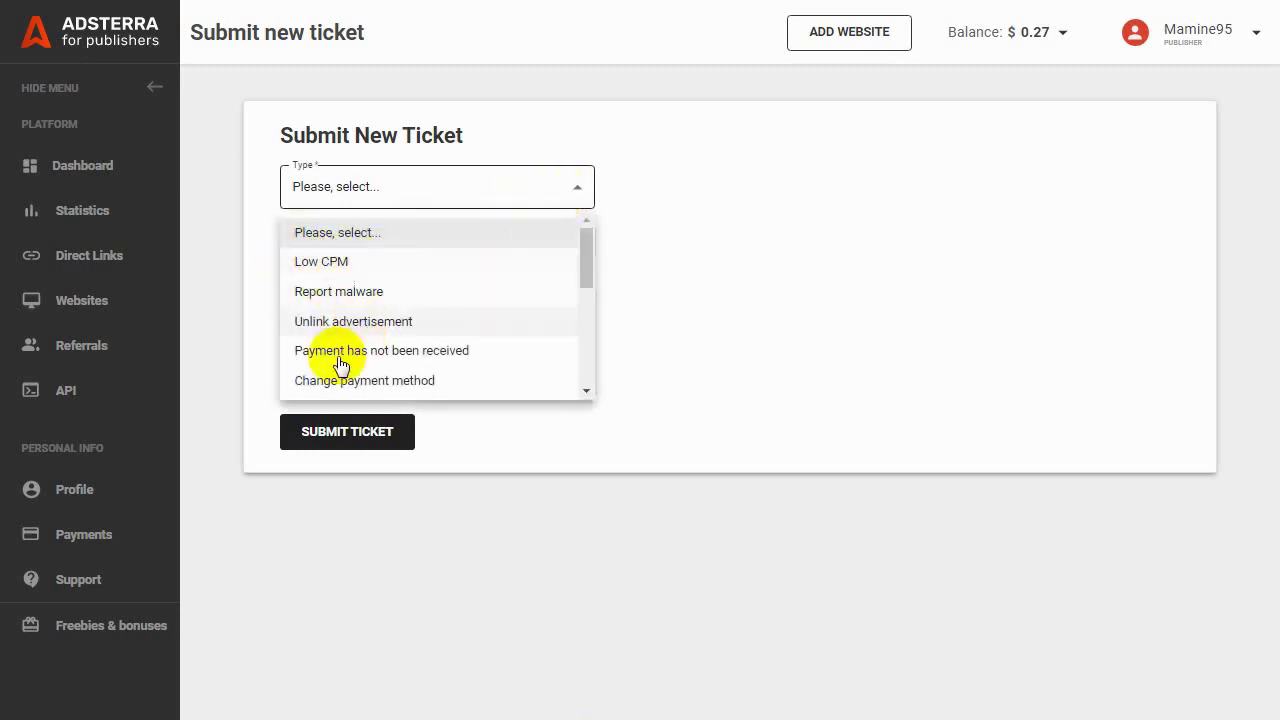
click(412, 358)
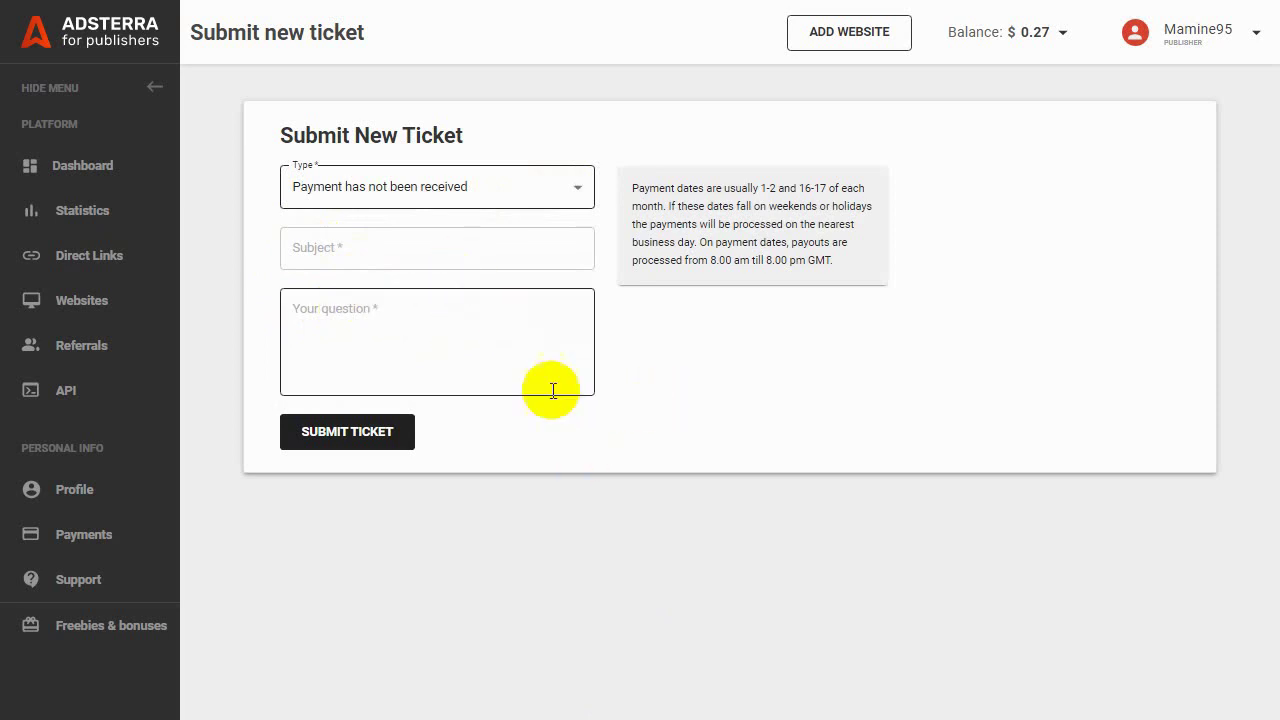
click(333, 446)
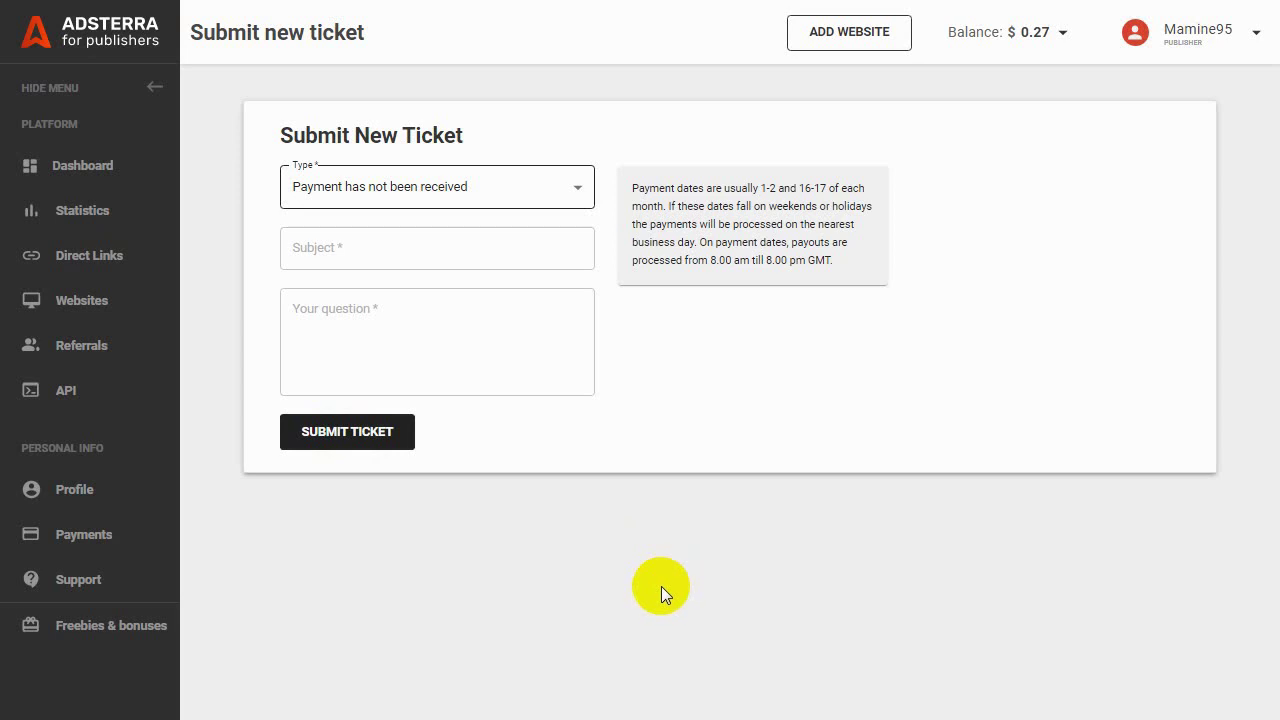
click(87, 320)
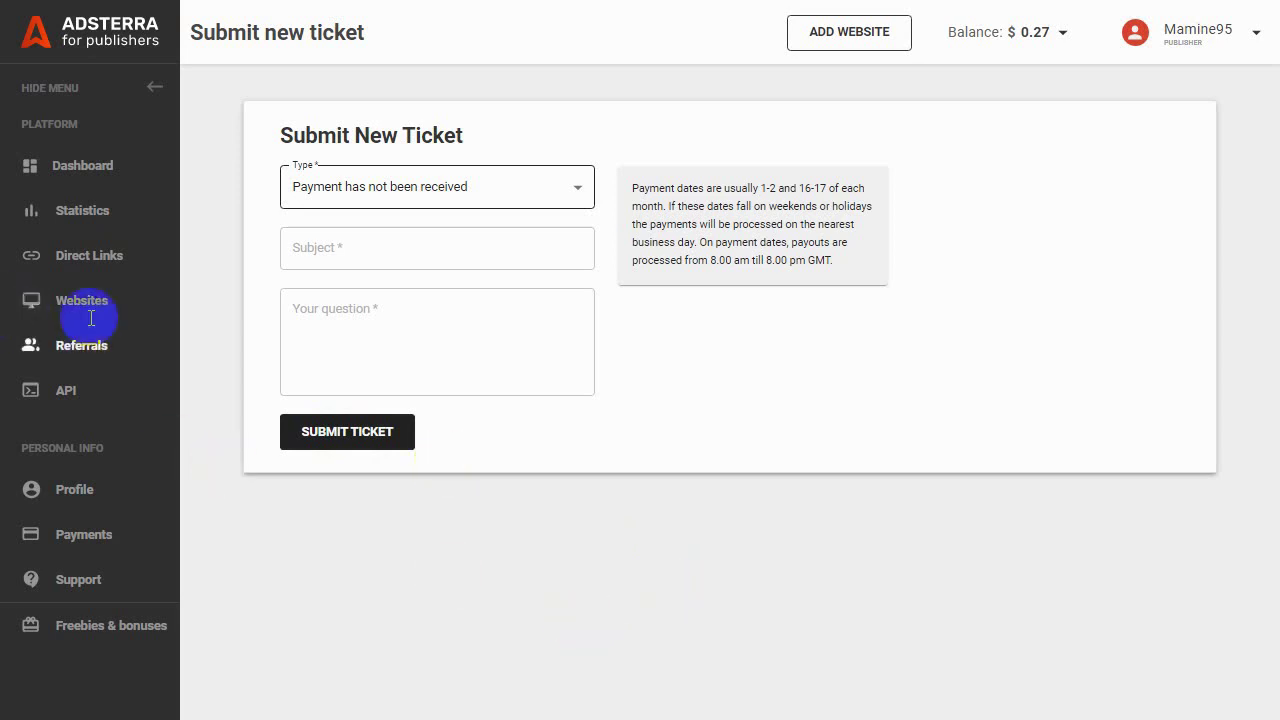